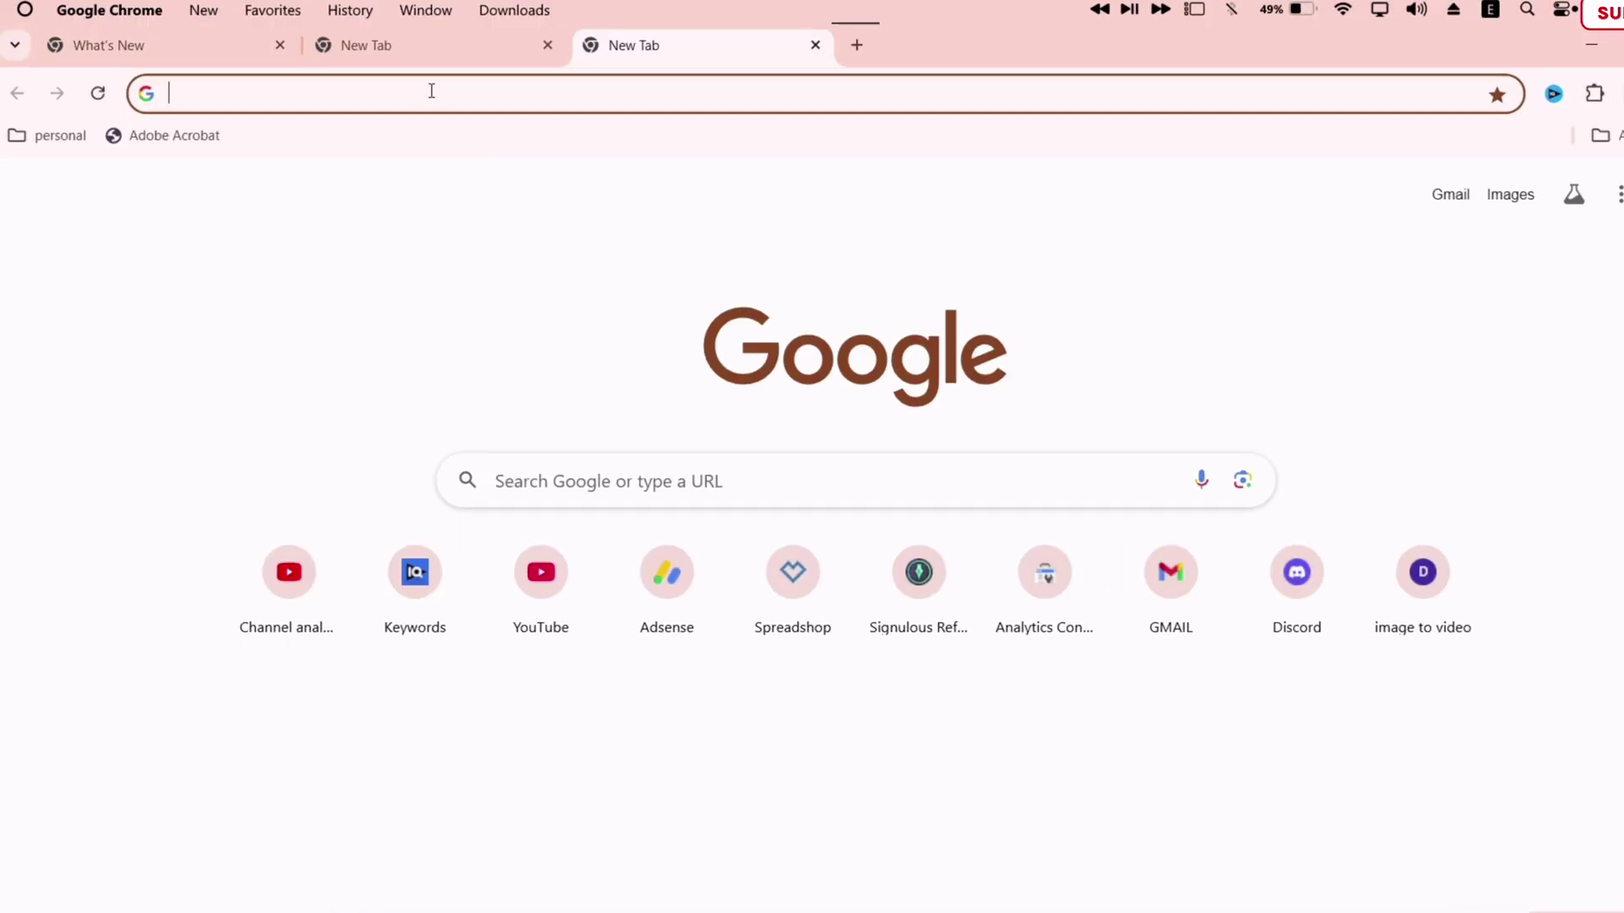
Step: Search Google for 'python download' and open the official python.org Downloads page
text(python downlaod)
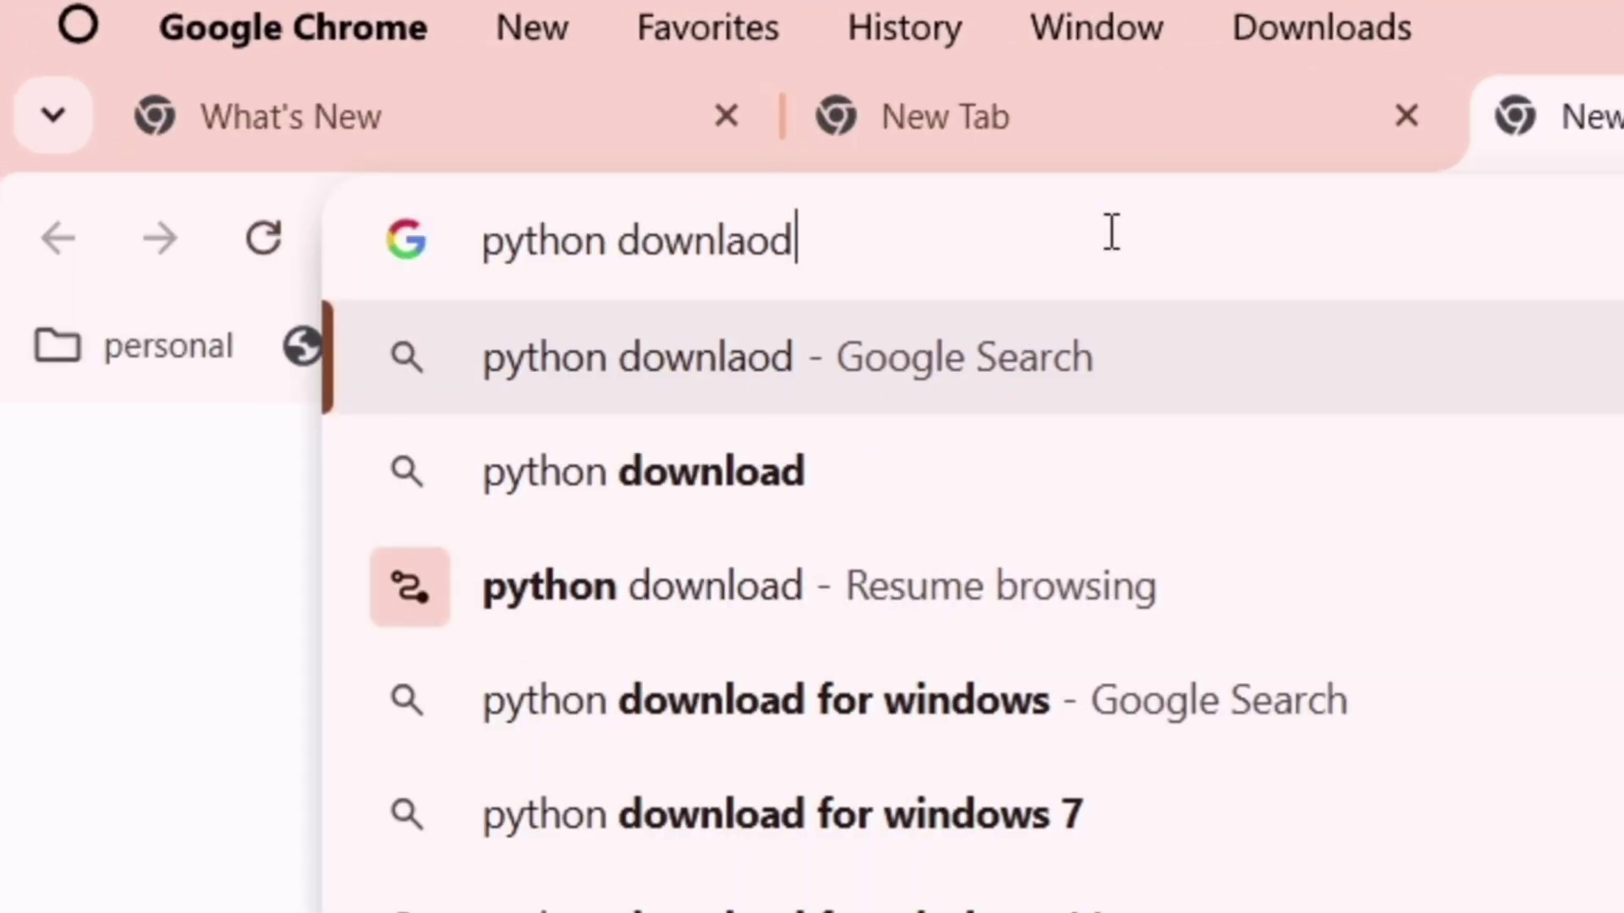
key(Return)
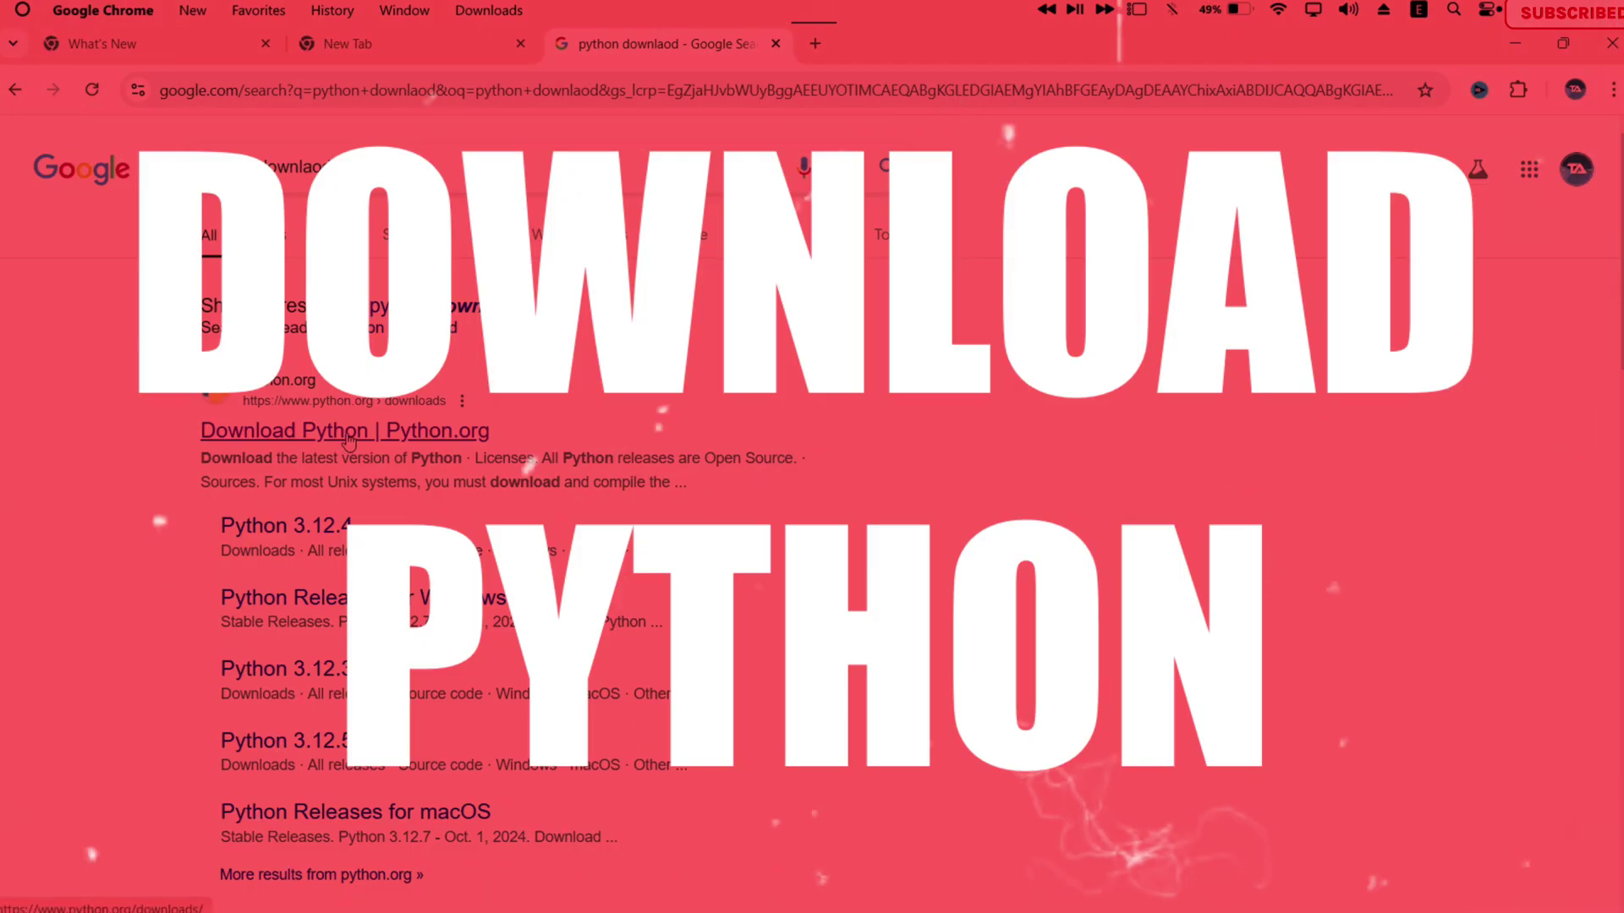
click(351, 432)
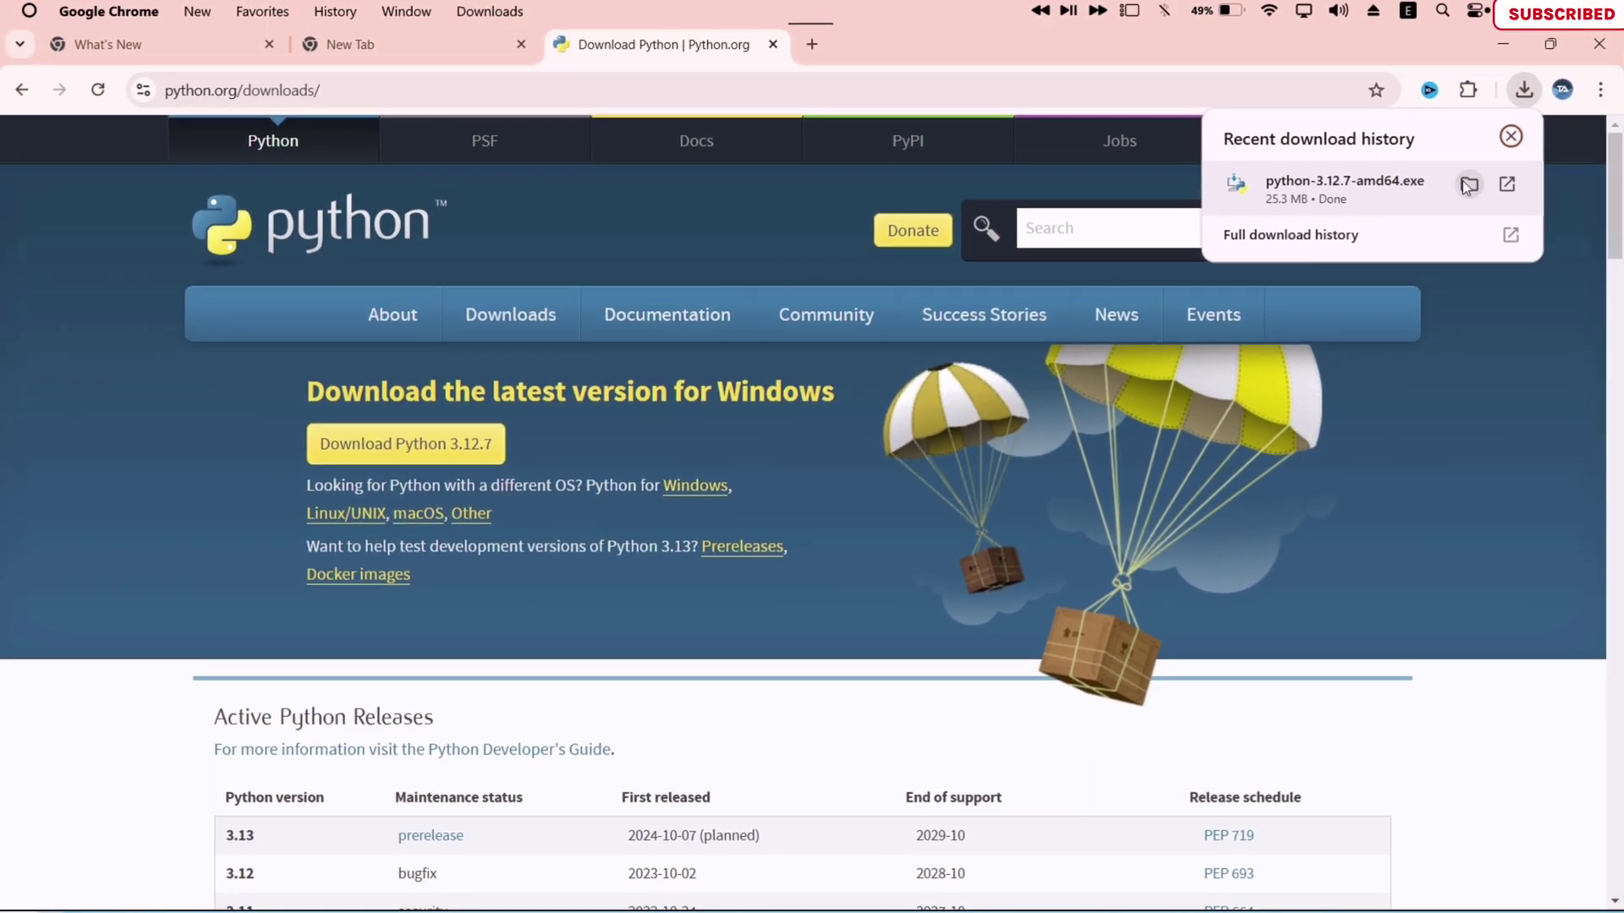
Step: Download and install Python 3.12.7 for Windows with python.exe added to PATH
click(1420, 181)
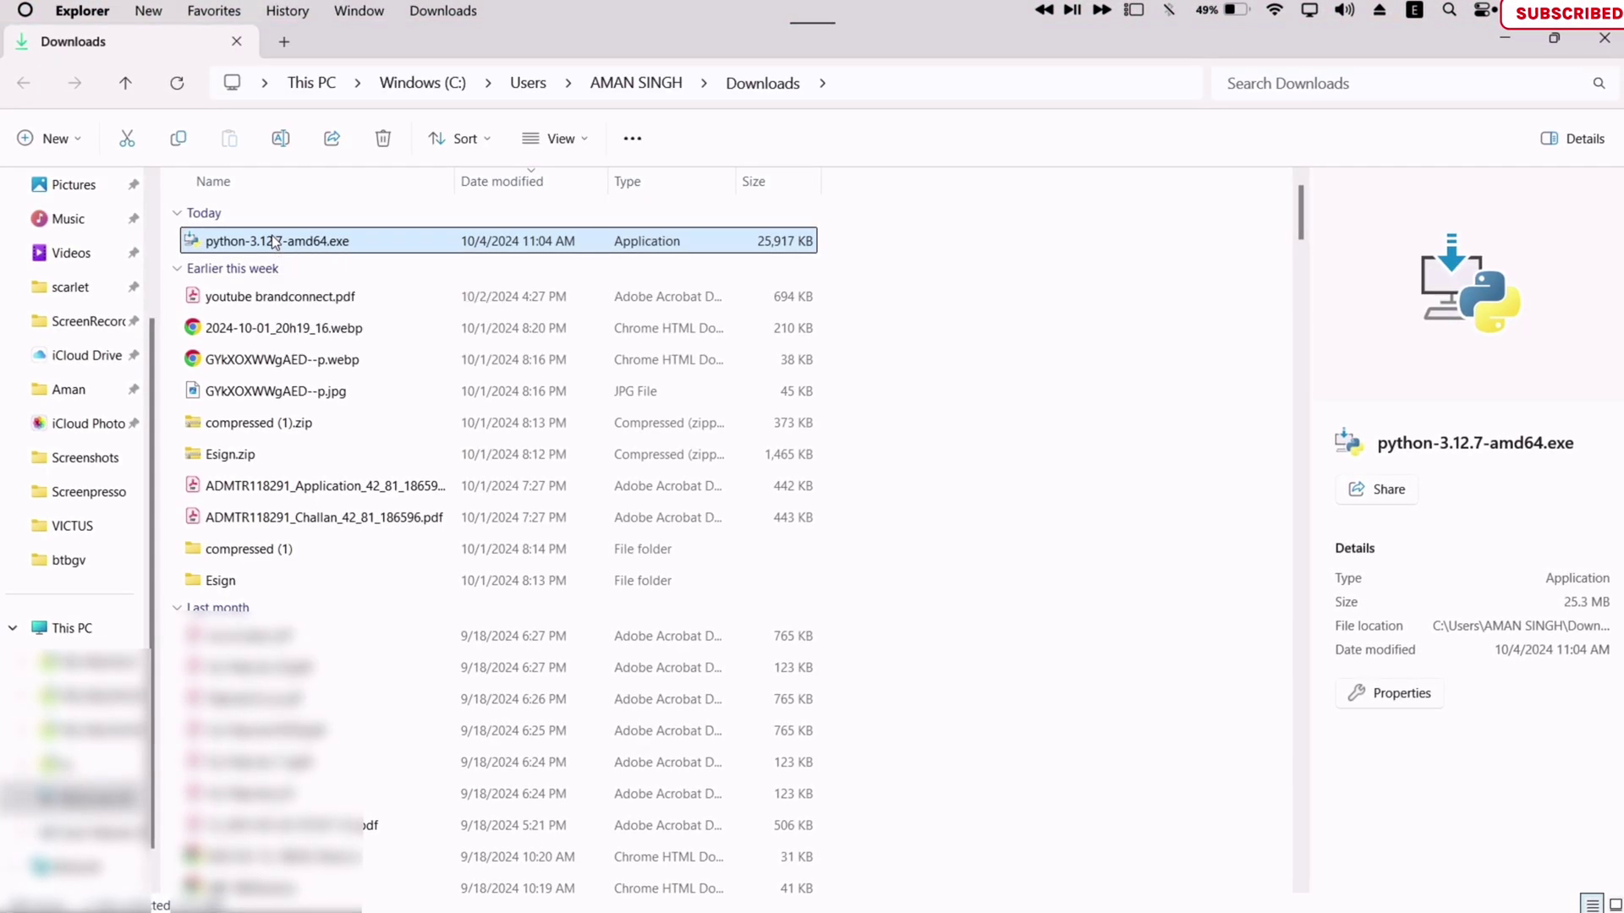
double_click(273, 243)
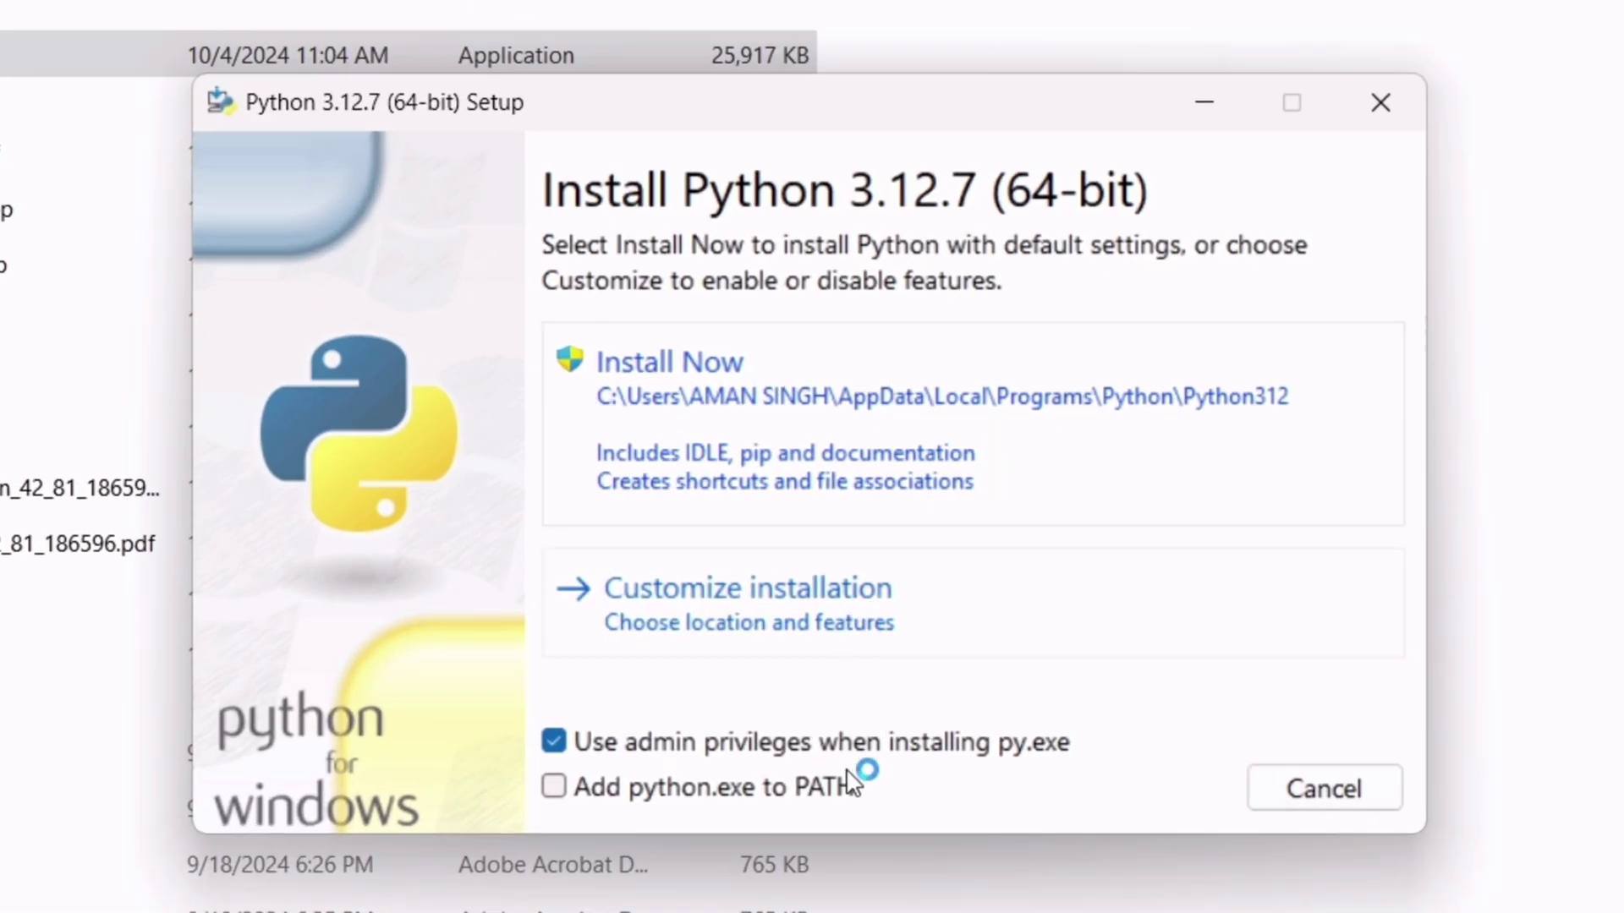
click(556, 790)
click(769, 454)
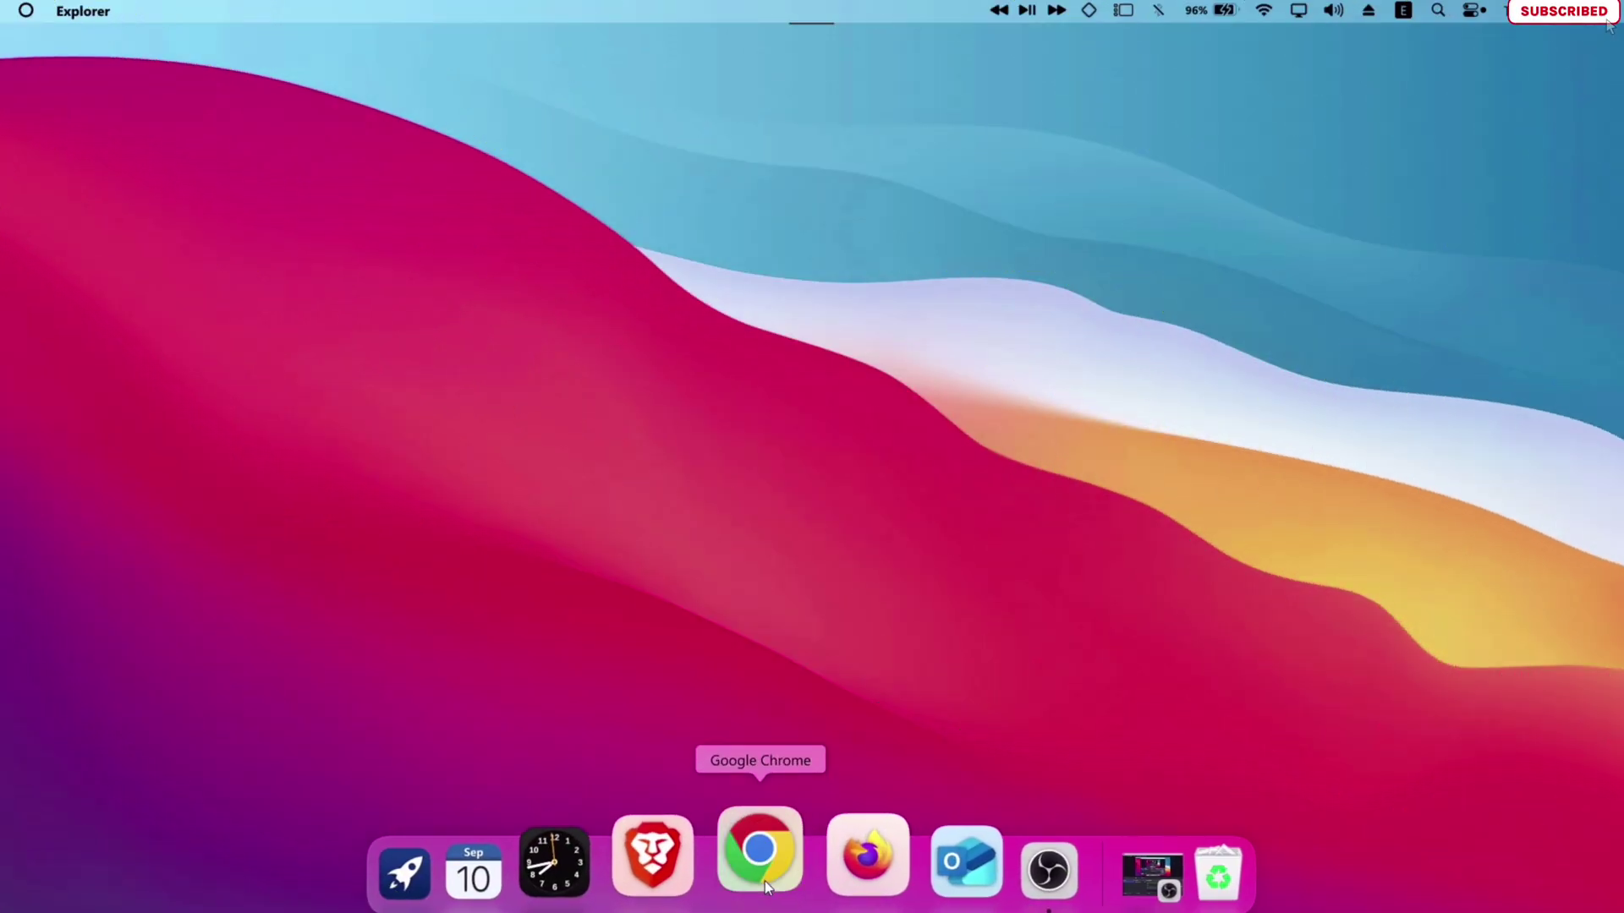
Step: Go to techybuff.com, search 'misaka', and scroll the MisakaX article to its GitHub install steps
click(761, 871)
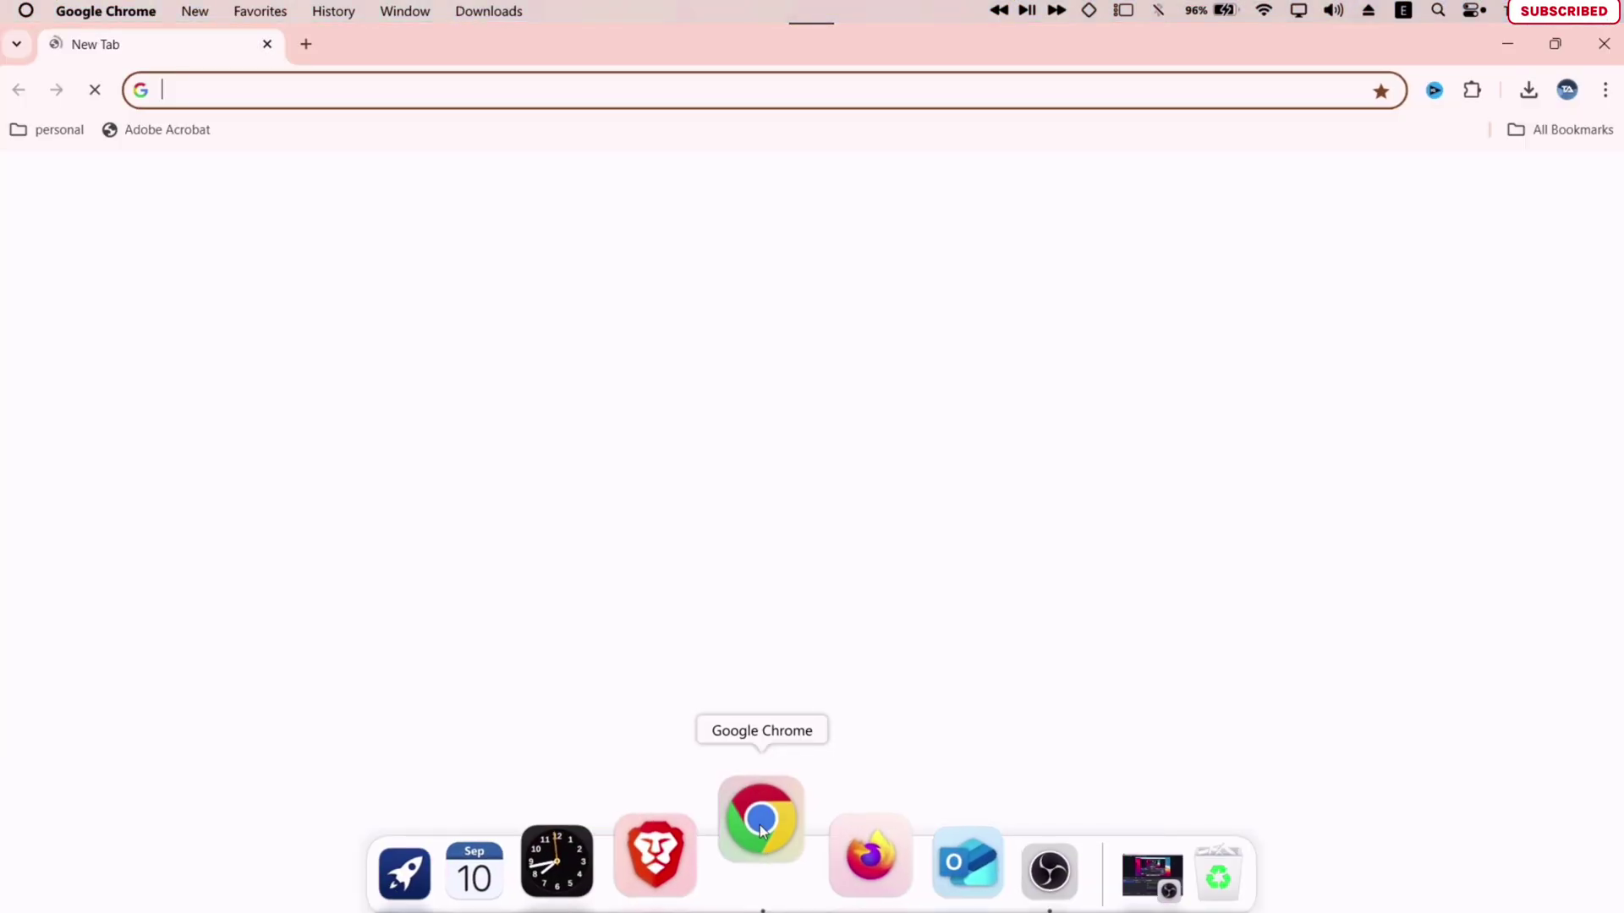
text(techybuff.com)
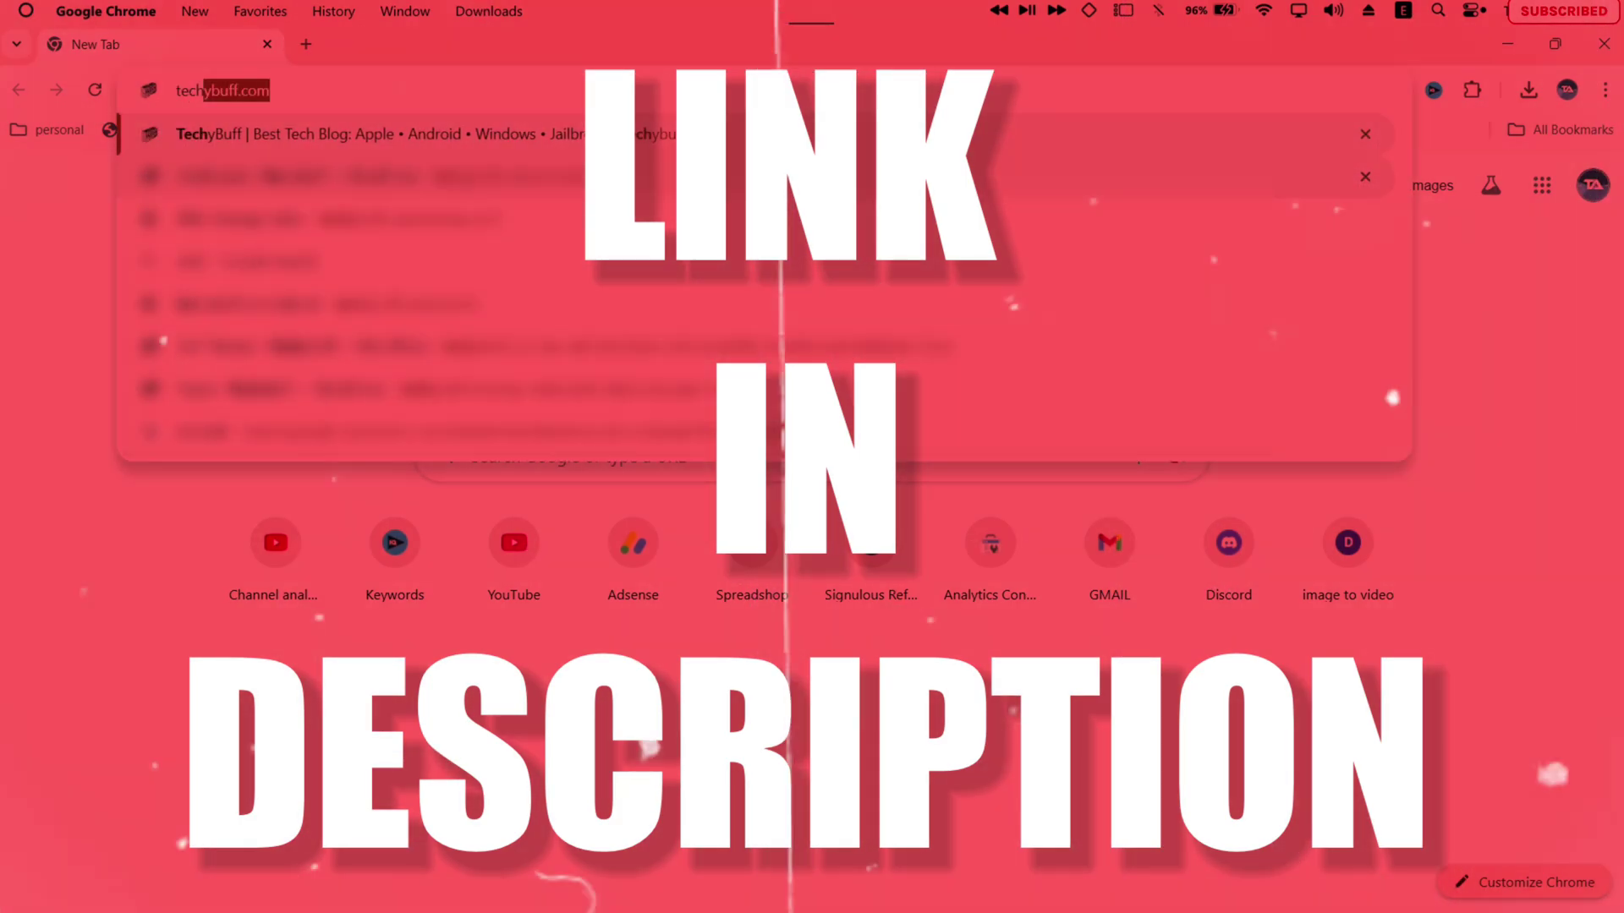
key(Return)
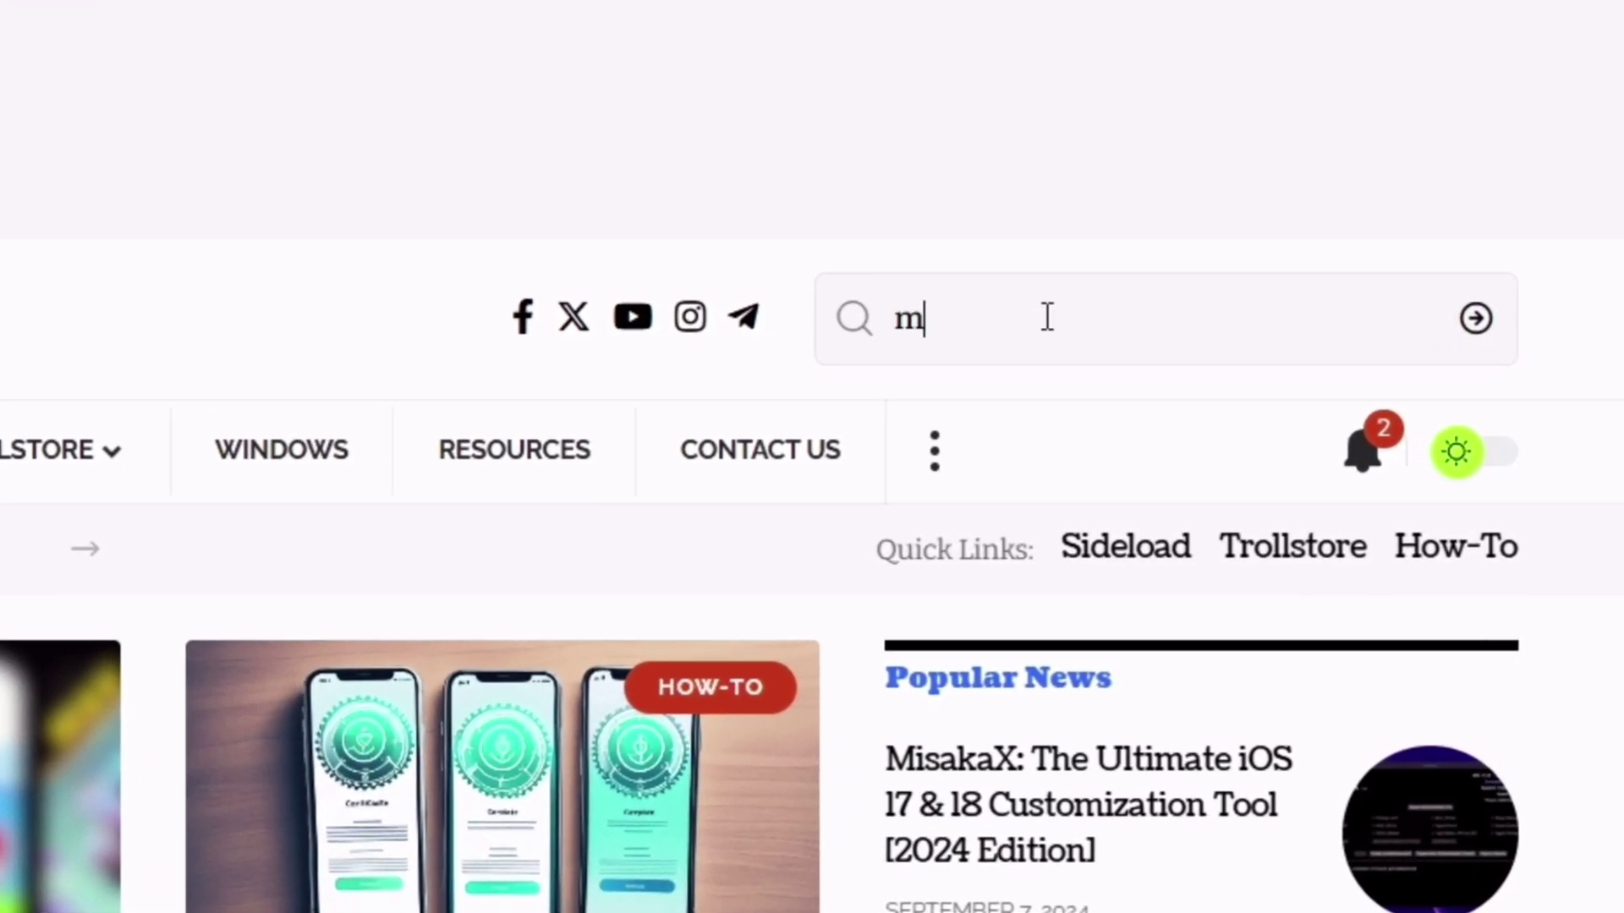
text(isaka)
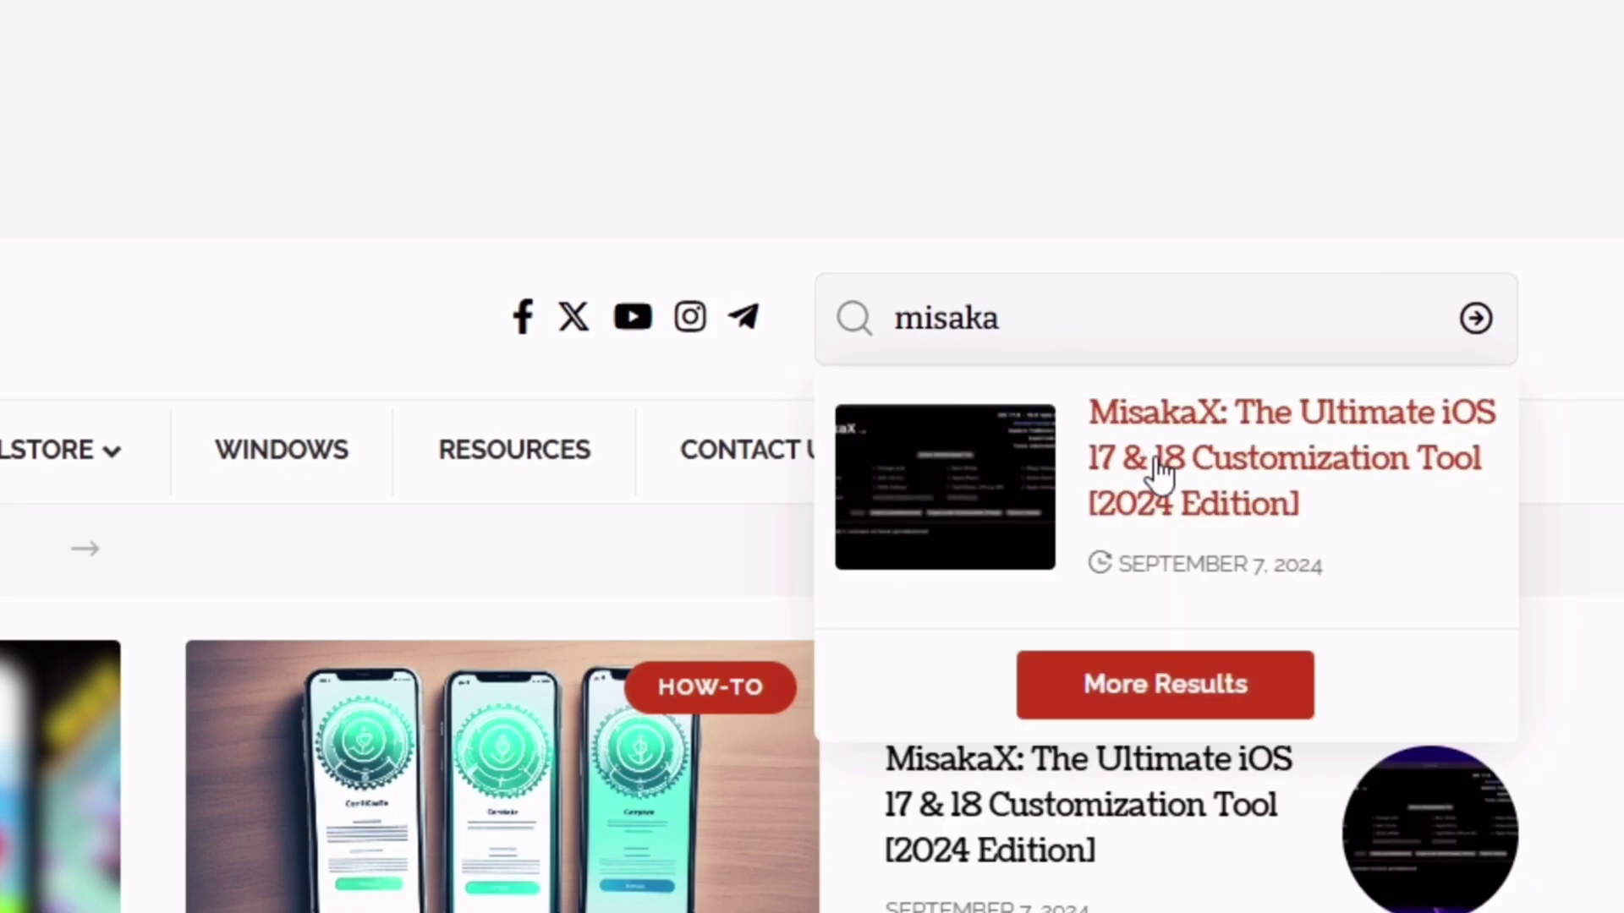
click(1166, 494)
scroll(641, 531, down, 10)
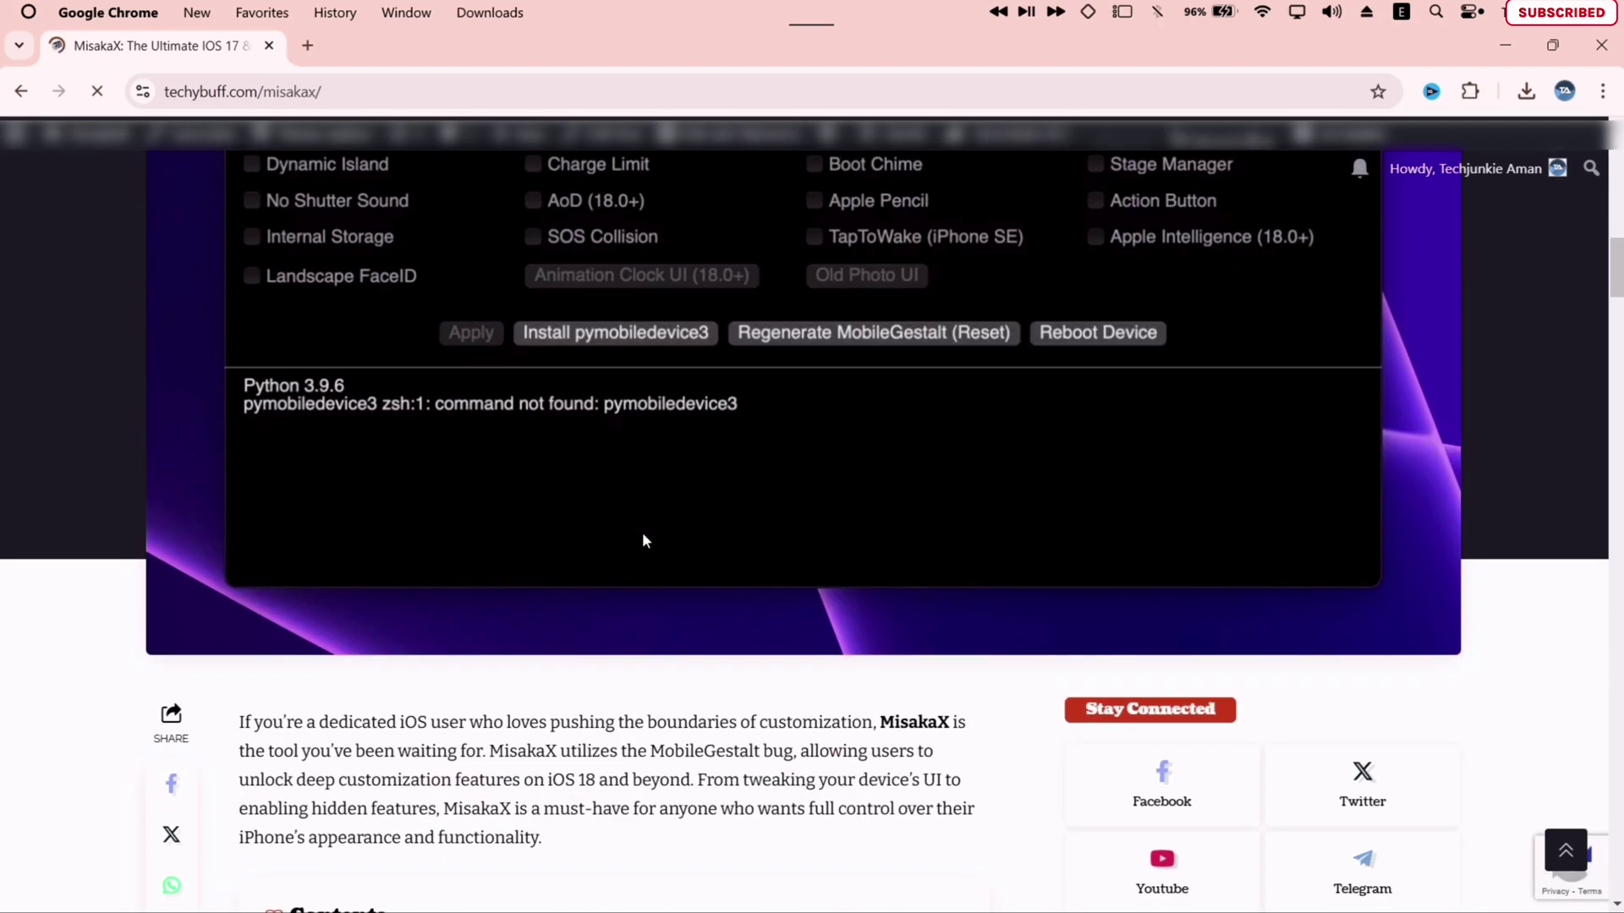
scroll(644, 539, down, 15)
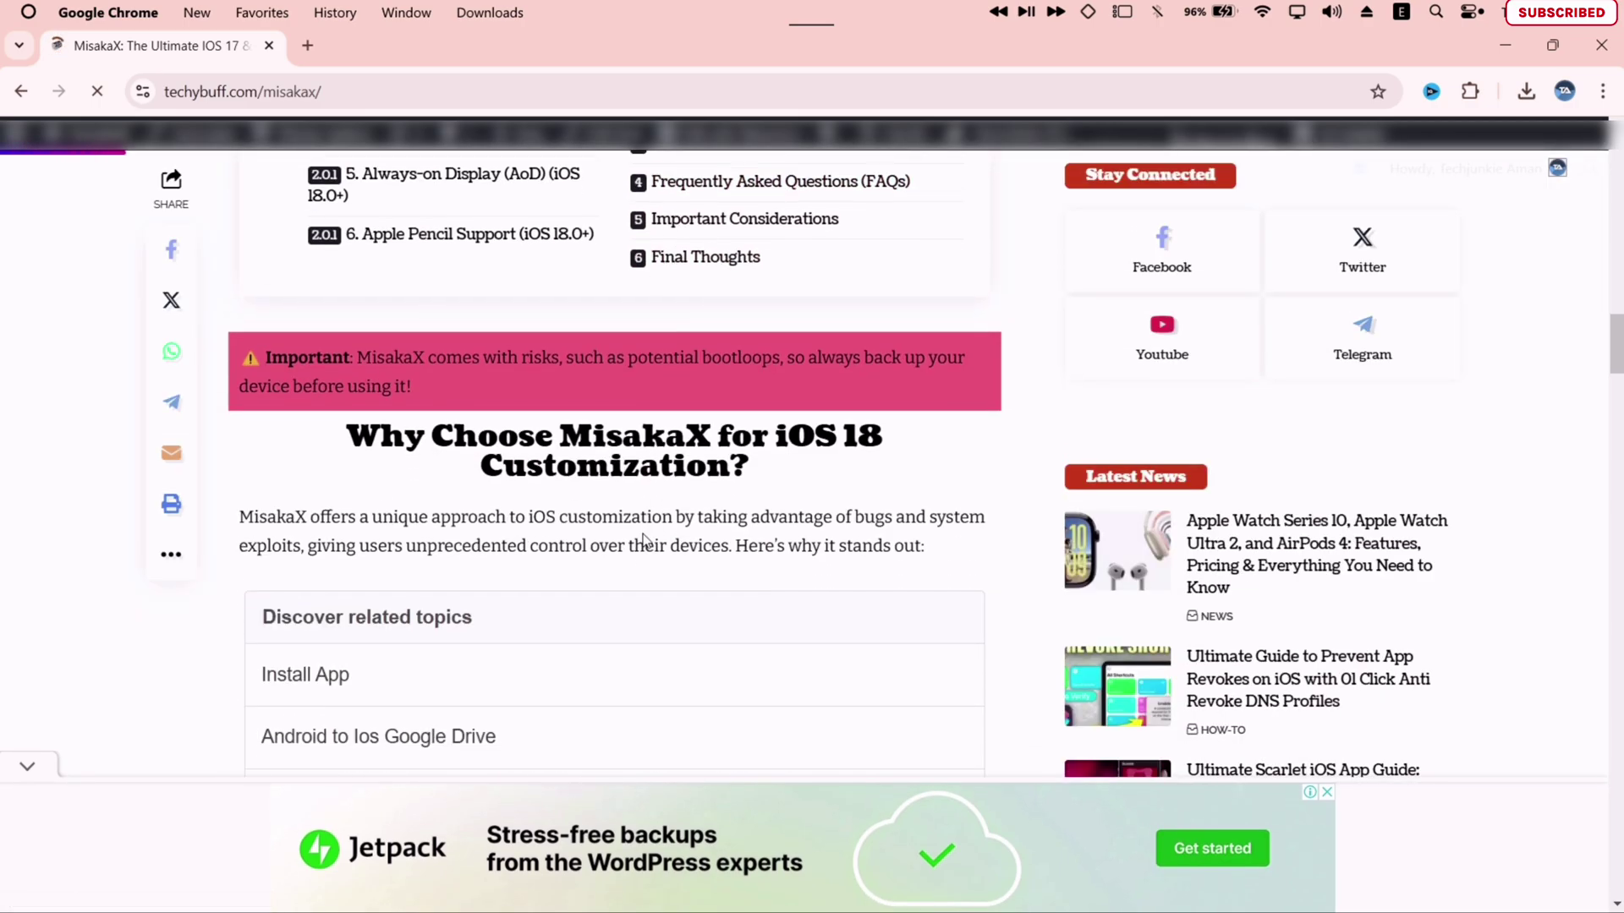
scroll(646, 541, down, 20)
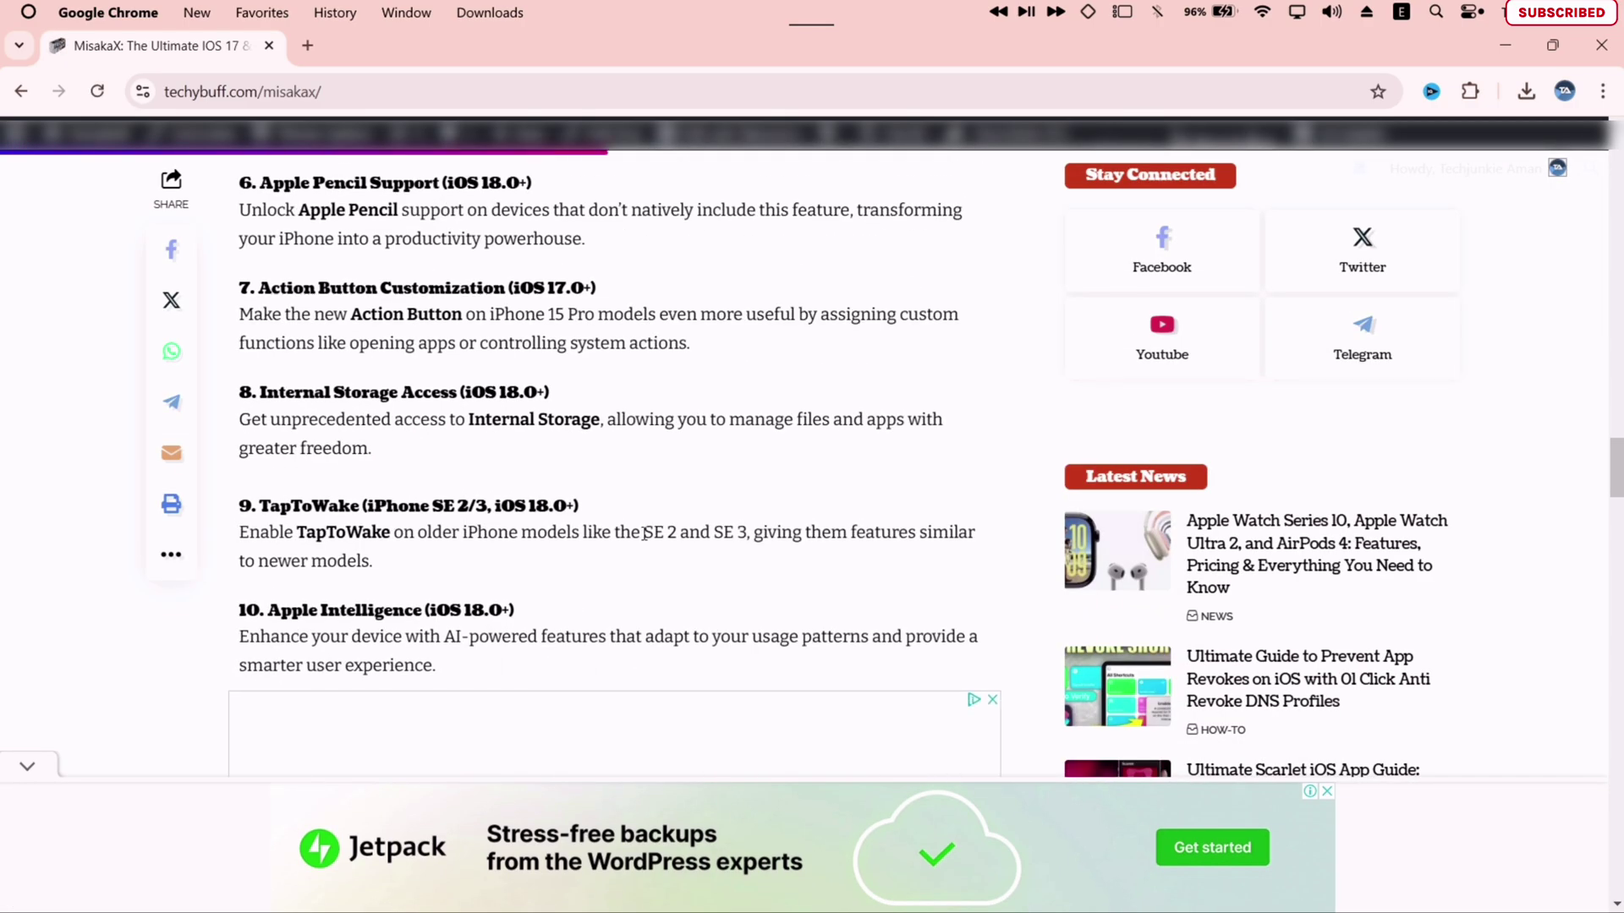
scroll(646, 541, down, 10)
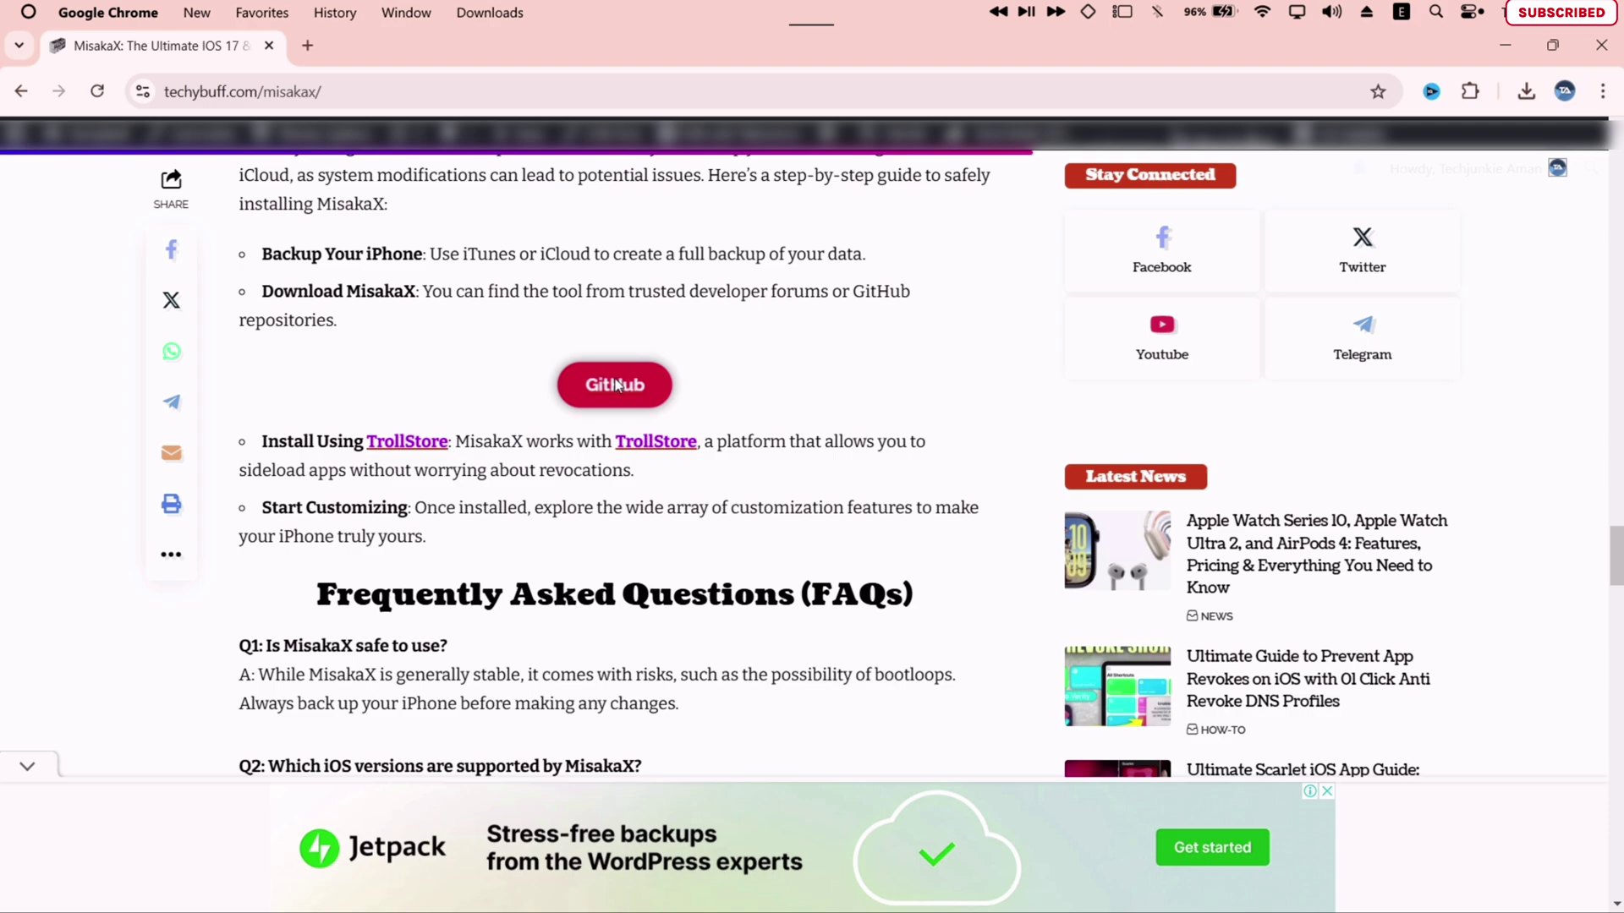
Step: Open the misakaX GitHub repository and its latest misakaX-2.1 release page
click(616, 385)
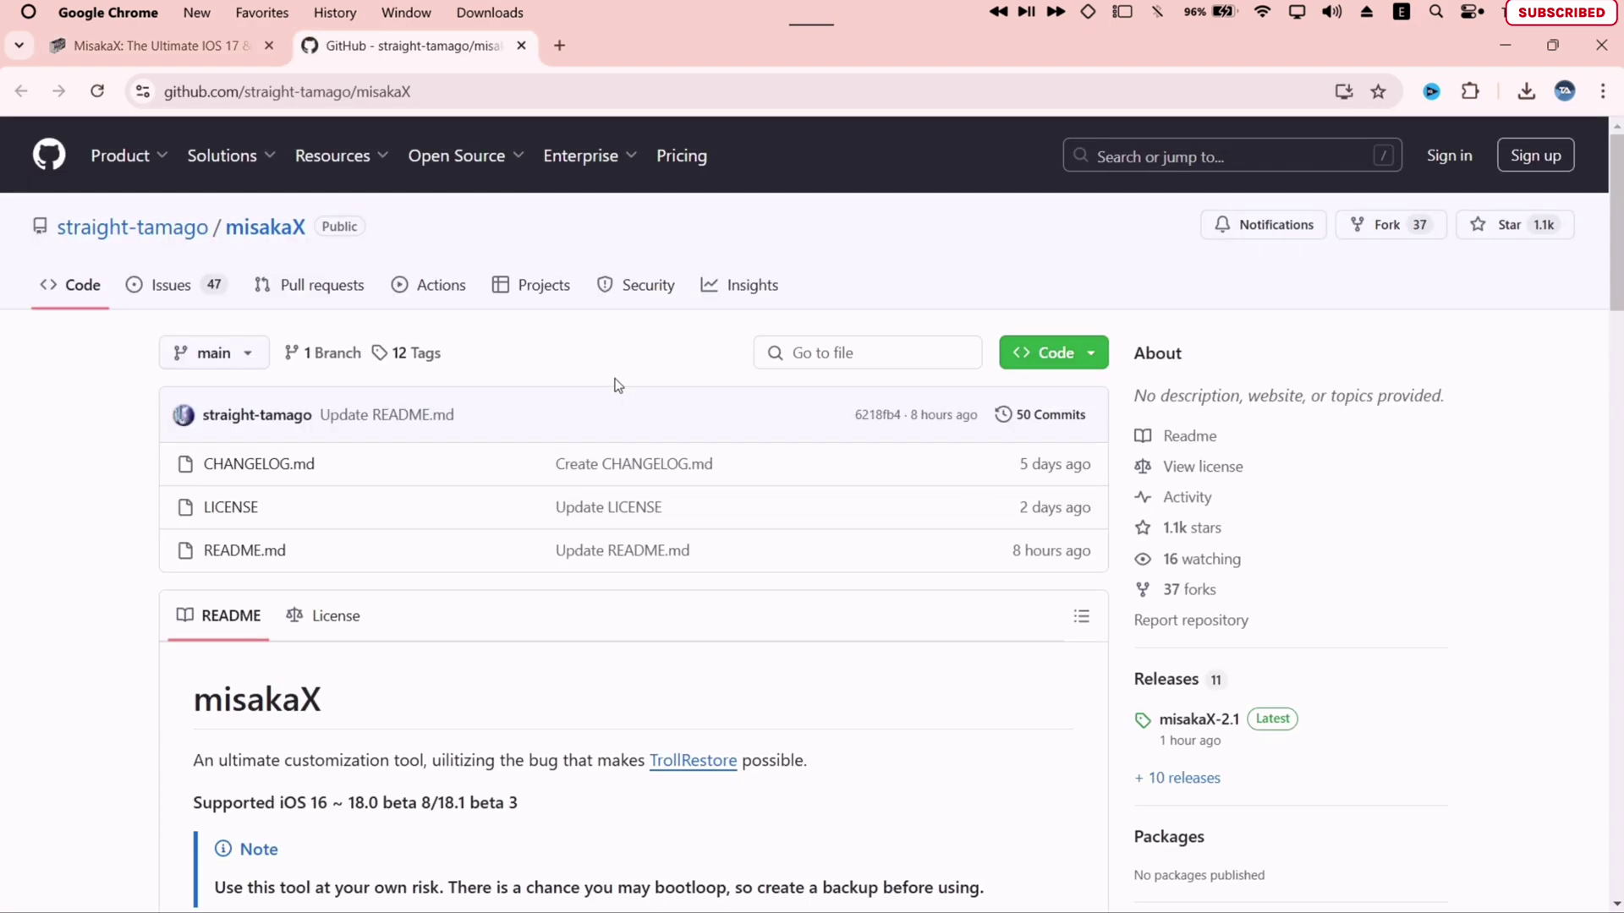
scroll(906, 542, down, 4)
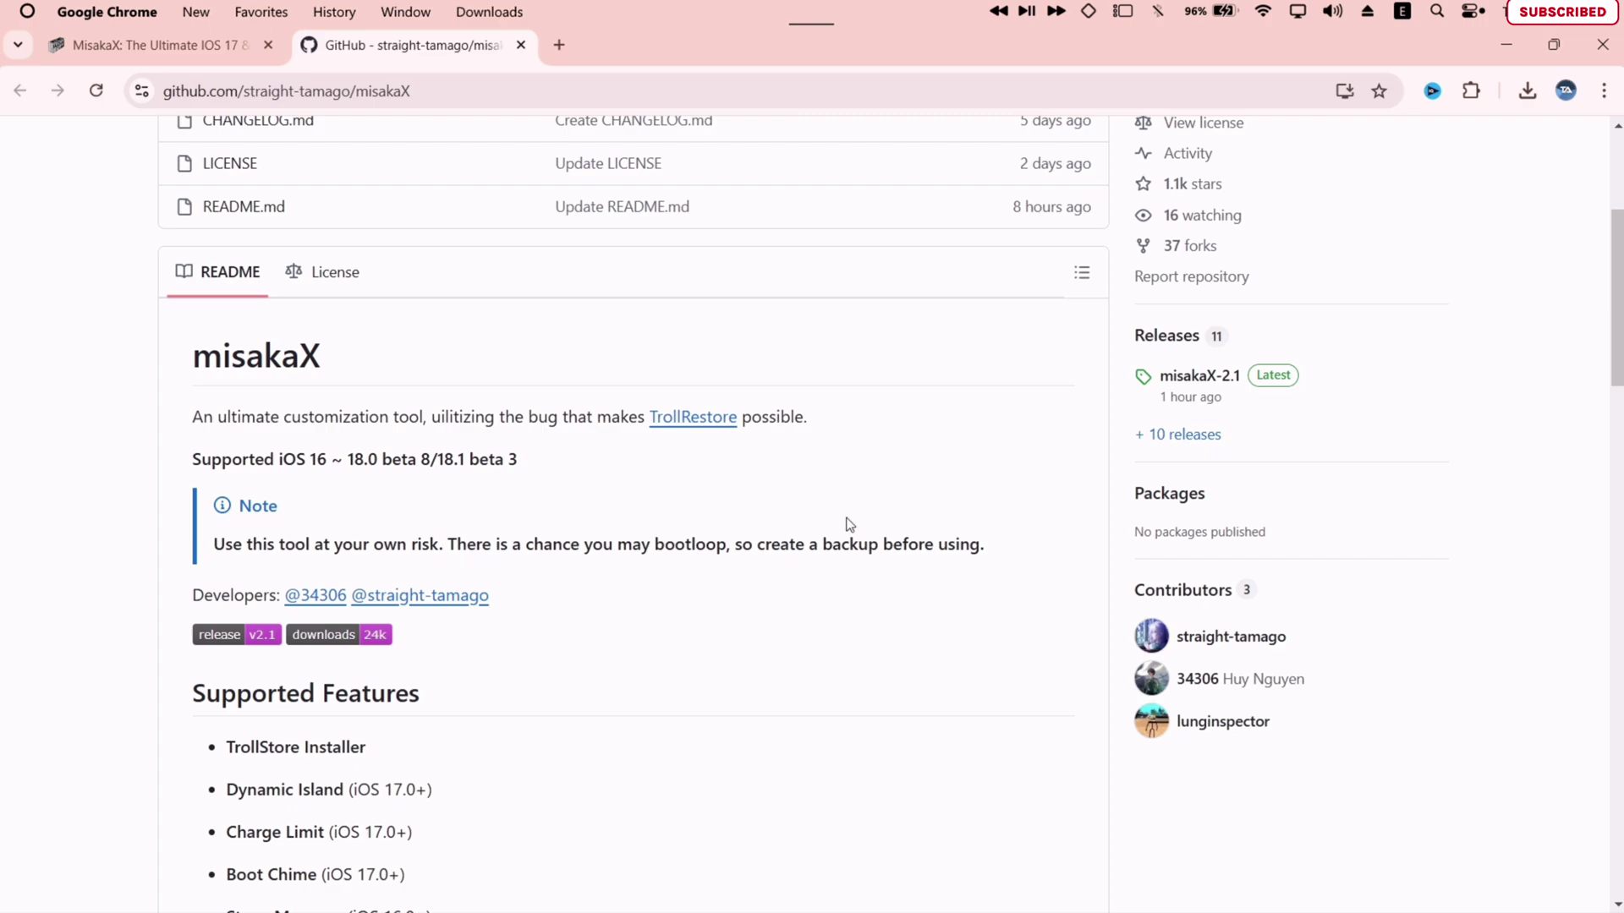
click(1184, 391)
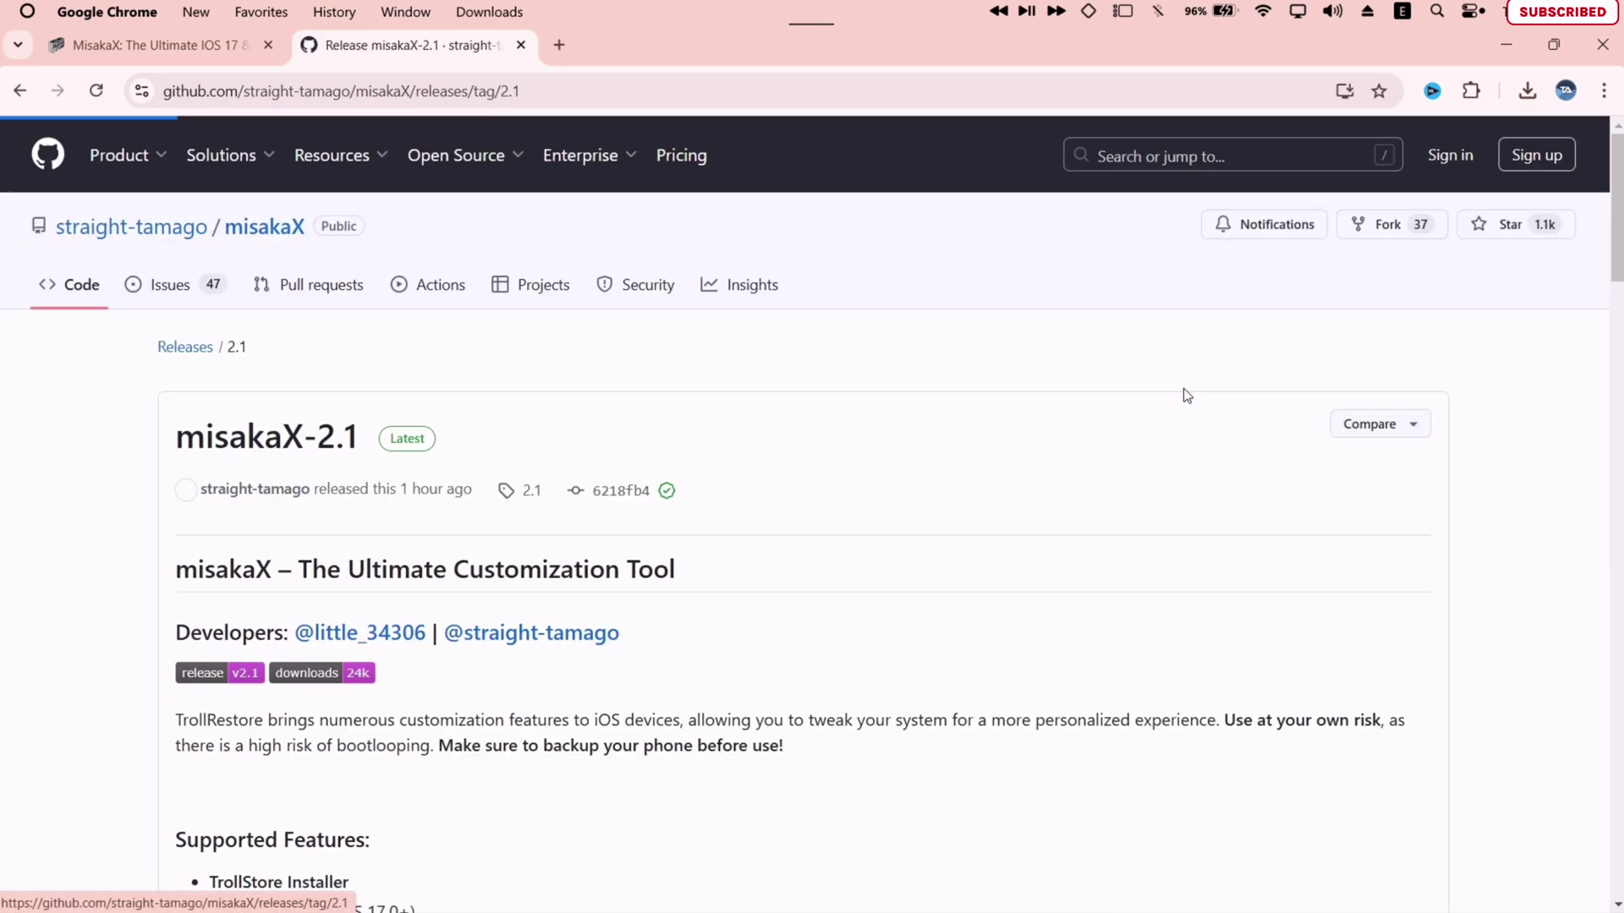
scroll(762, 549, down, 10)
scroll(763, 550, down, 4)
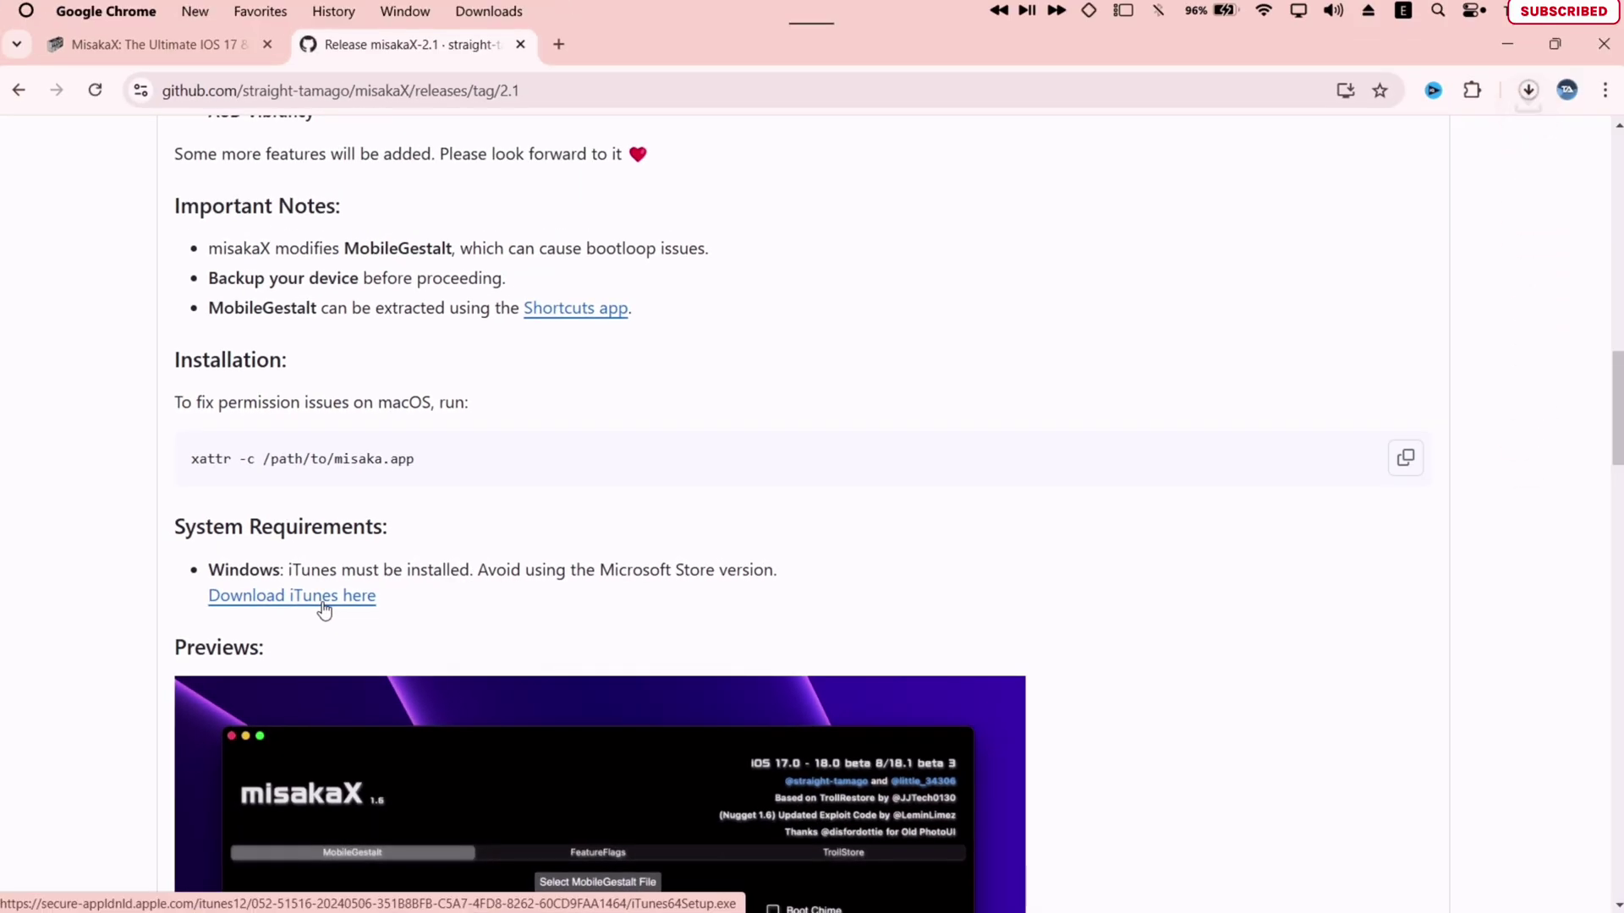
Step: Check the iTunes installer download, then download misakaX-2.1-windows-edition.zip from the release Assets
click(1528, 90)
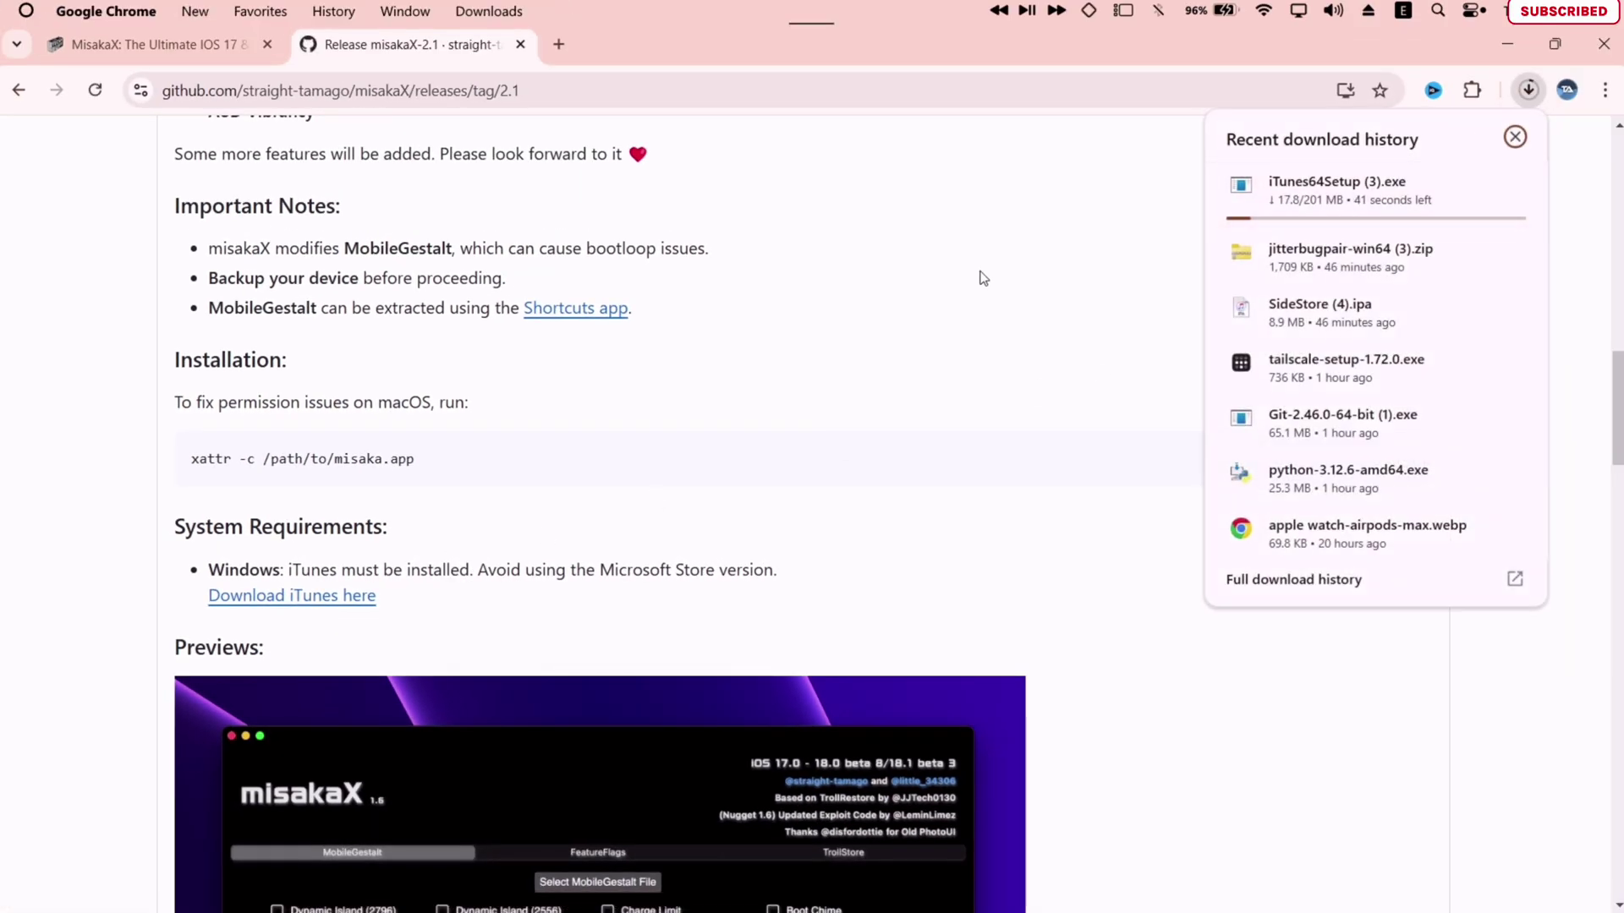
scroll(778, 514, down, 20)
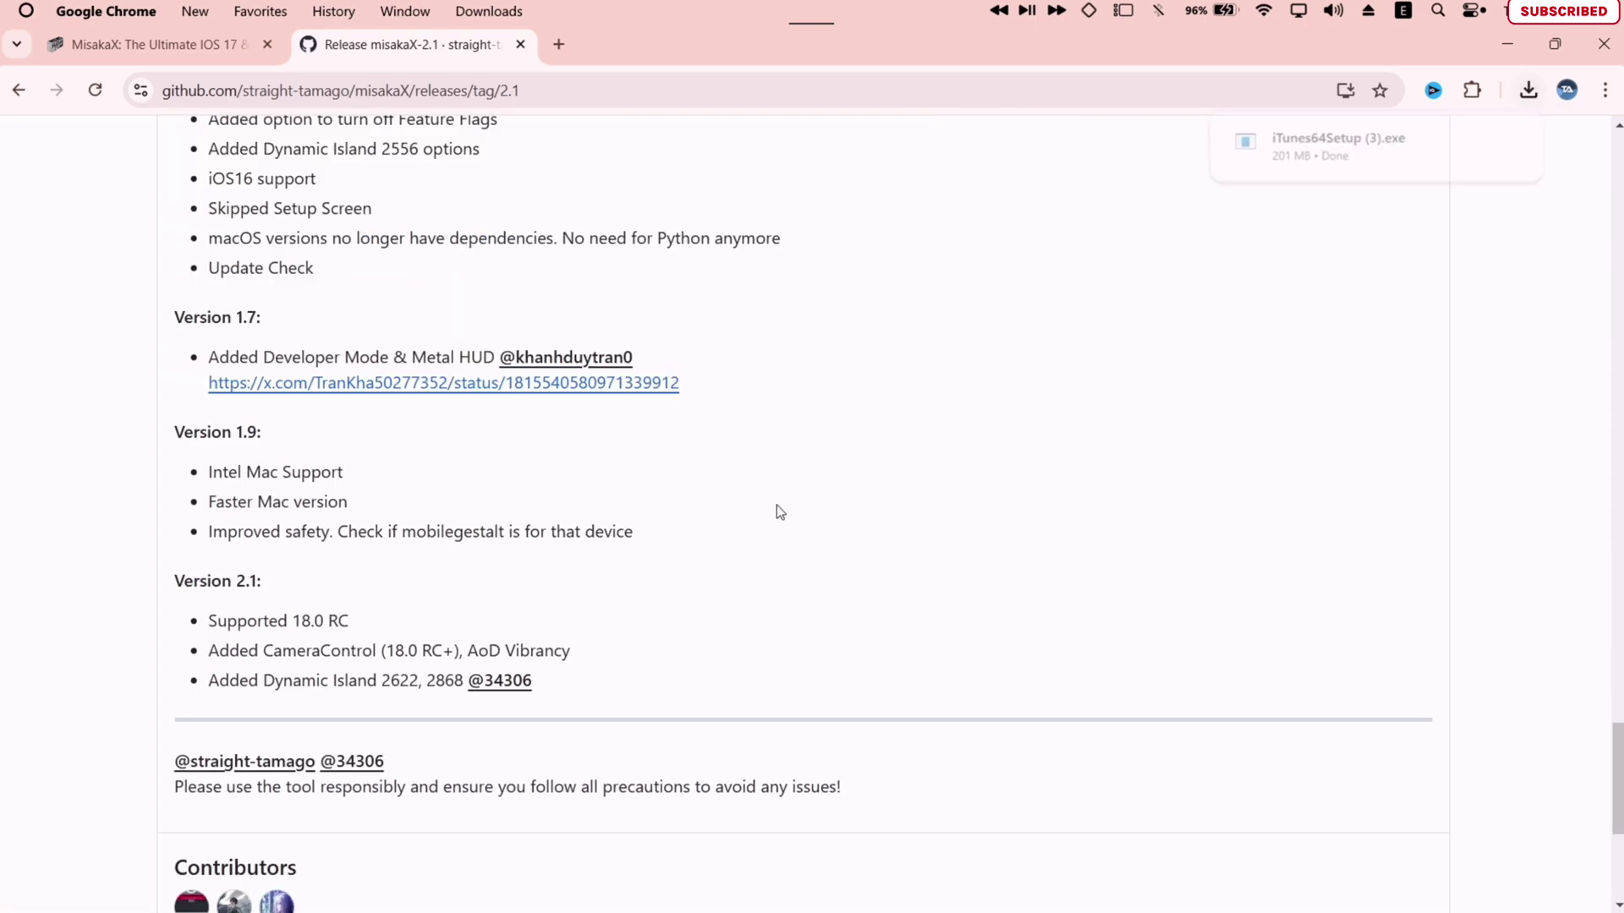
scroll(778, 511, down, 6)
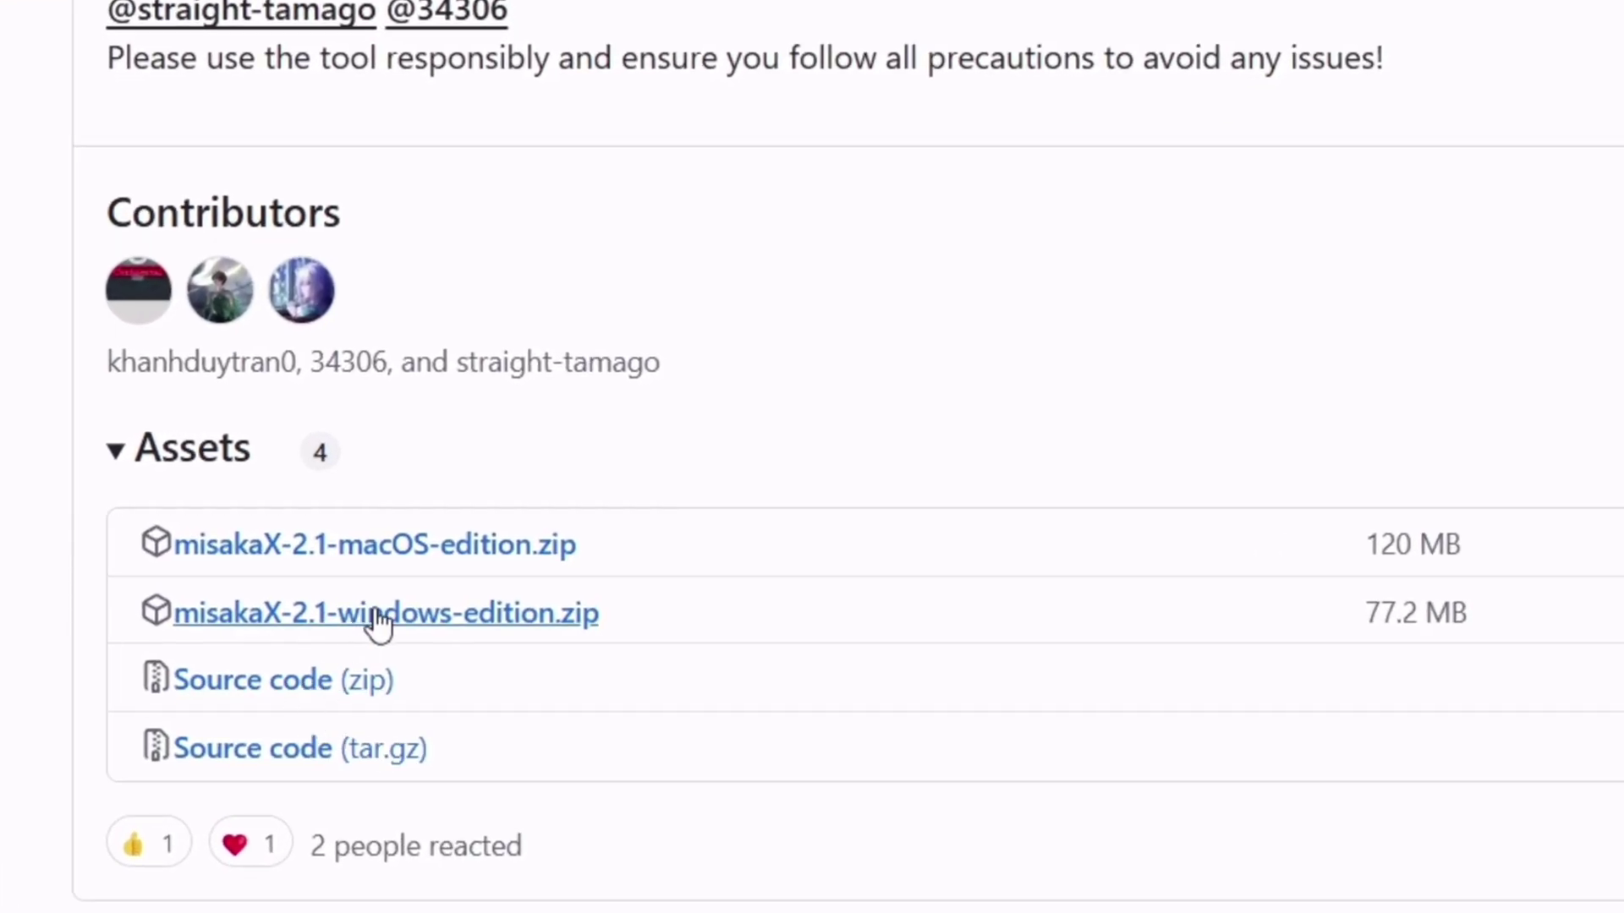
click(531, 614)
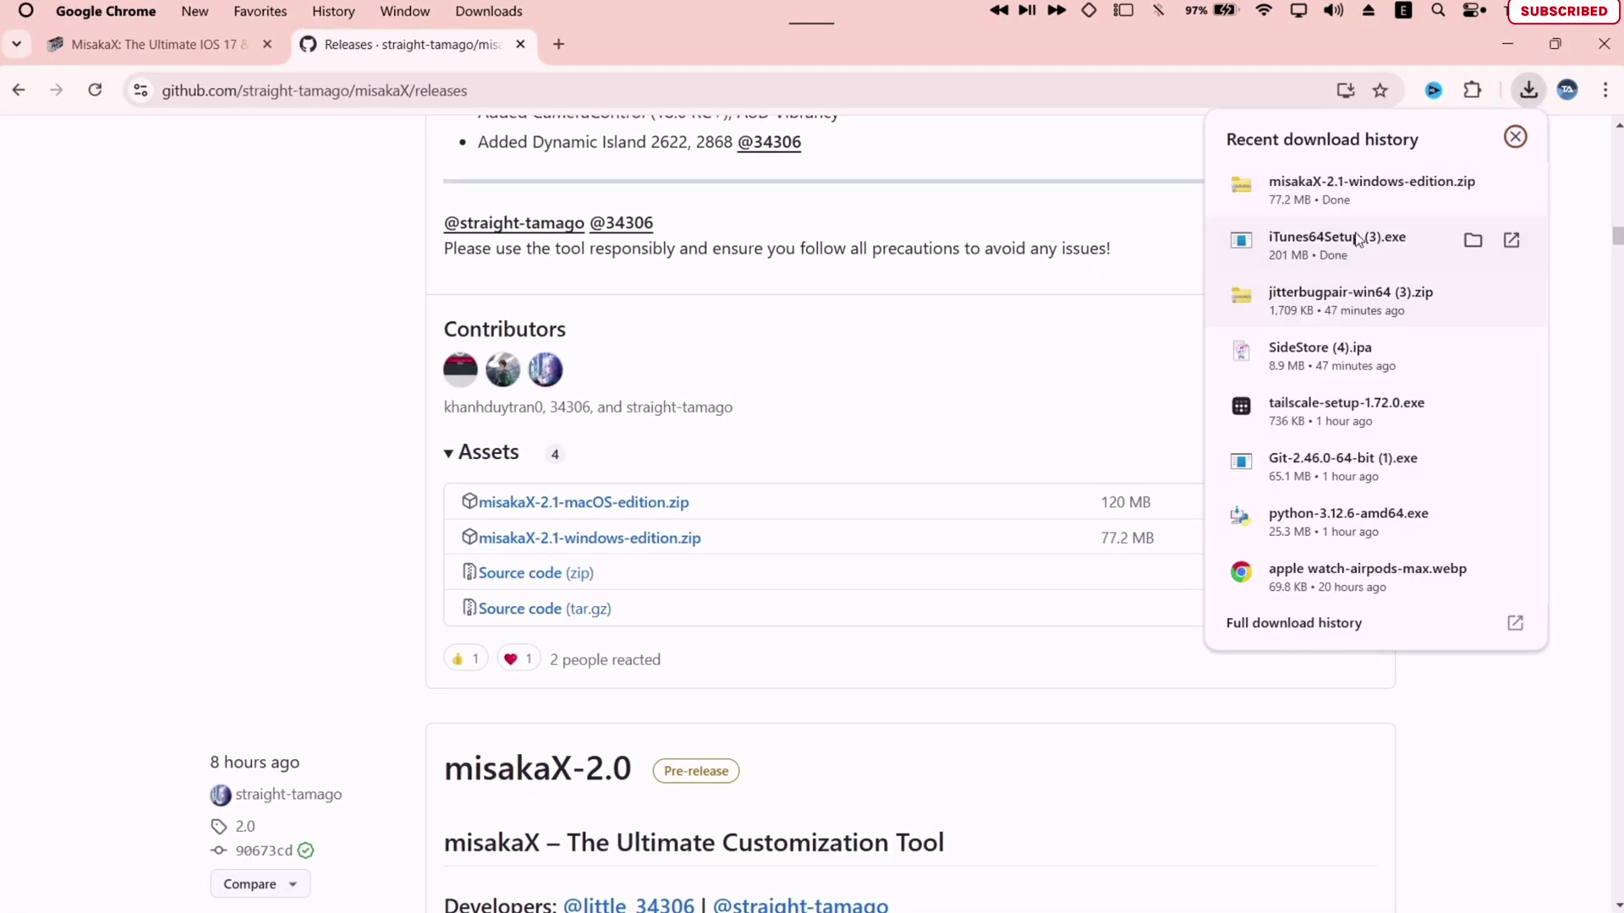
Step: Show the misakaX zip in Downloads and run iTunes64Setup (3).exe, dismissing its interrupted-installer message
click(1470, 188)
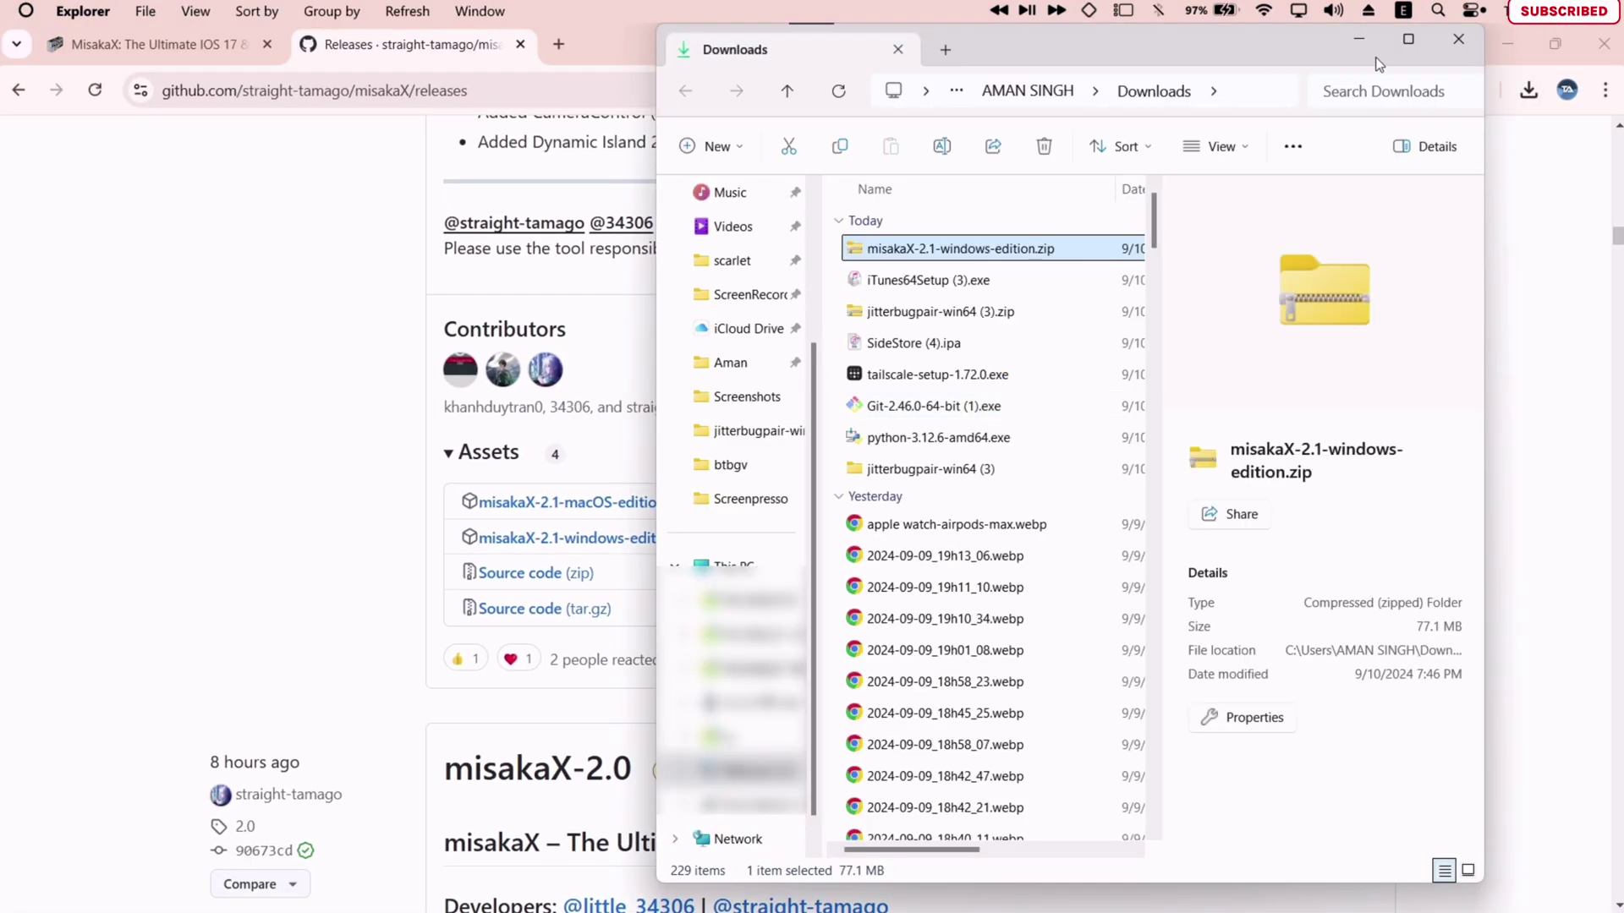
click(1404, 48)
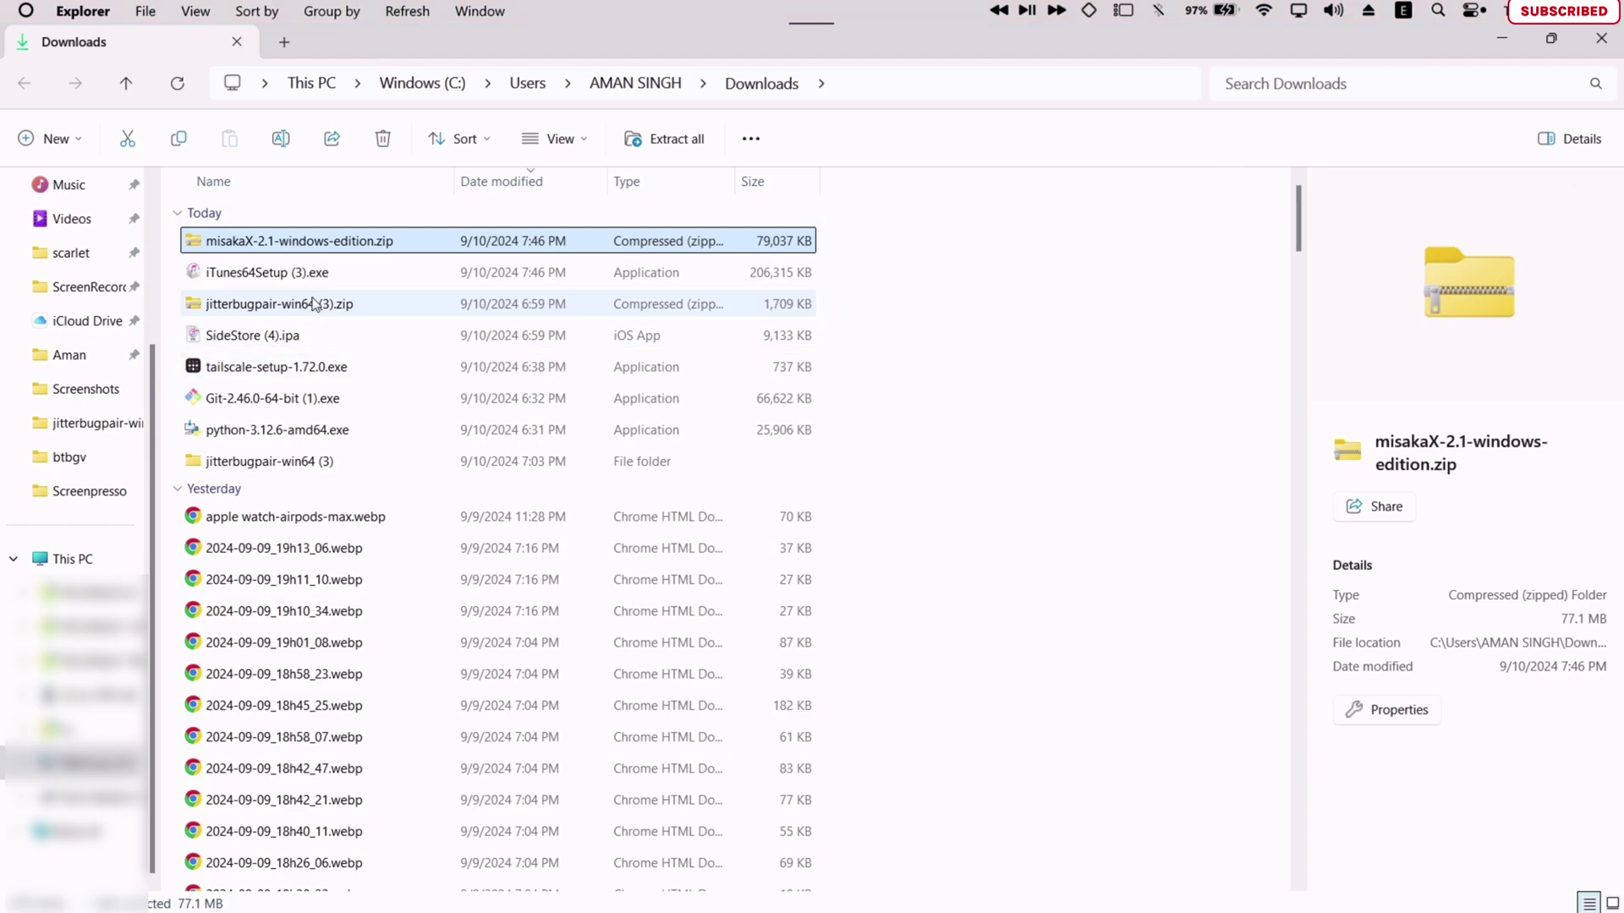
double_click(303, 274)
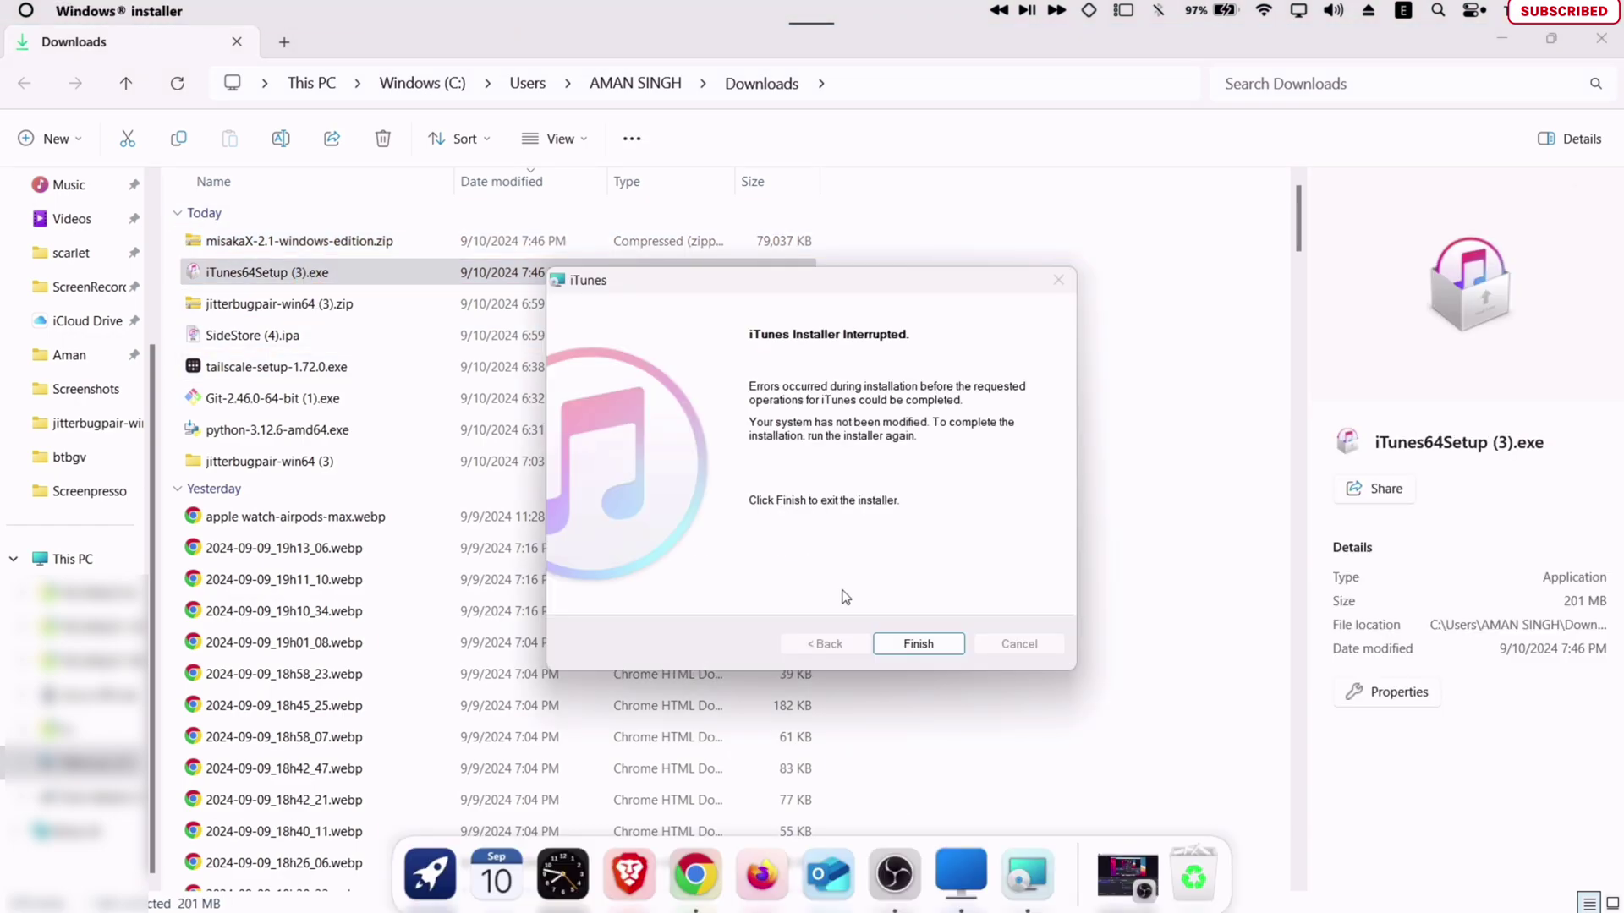
click(905, 644)
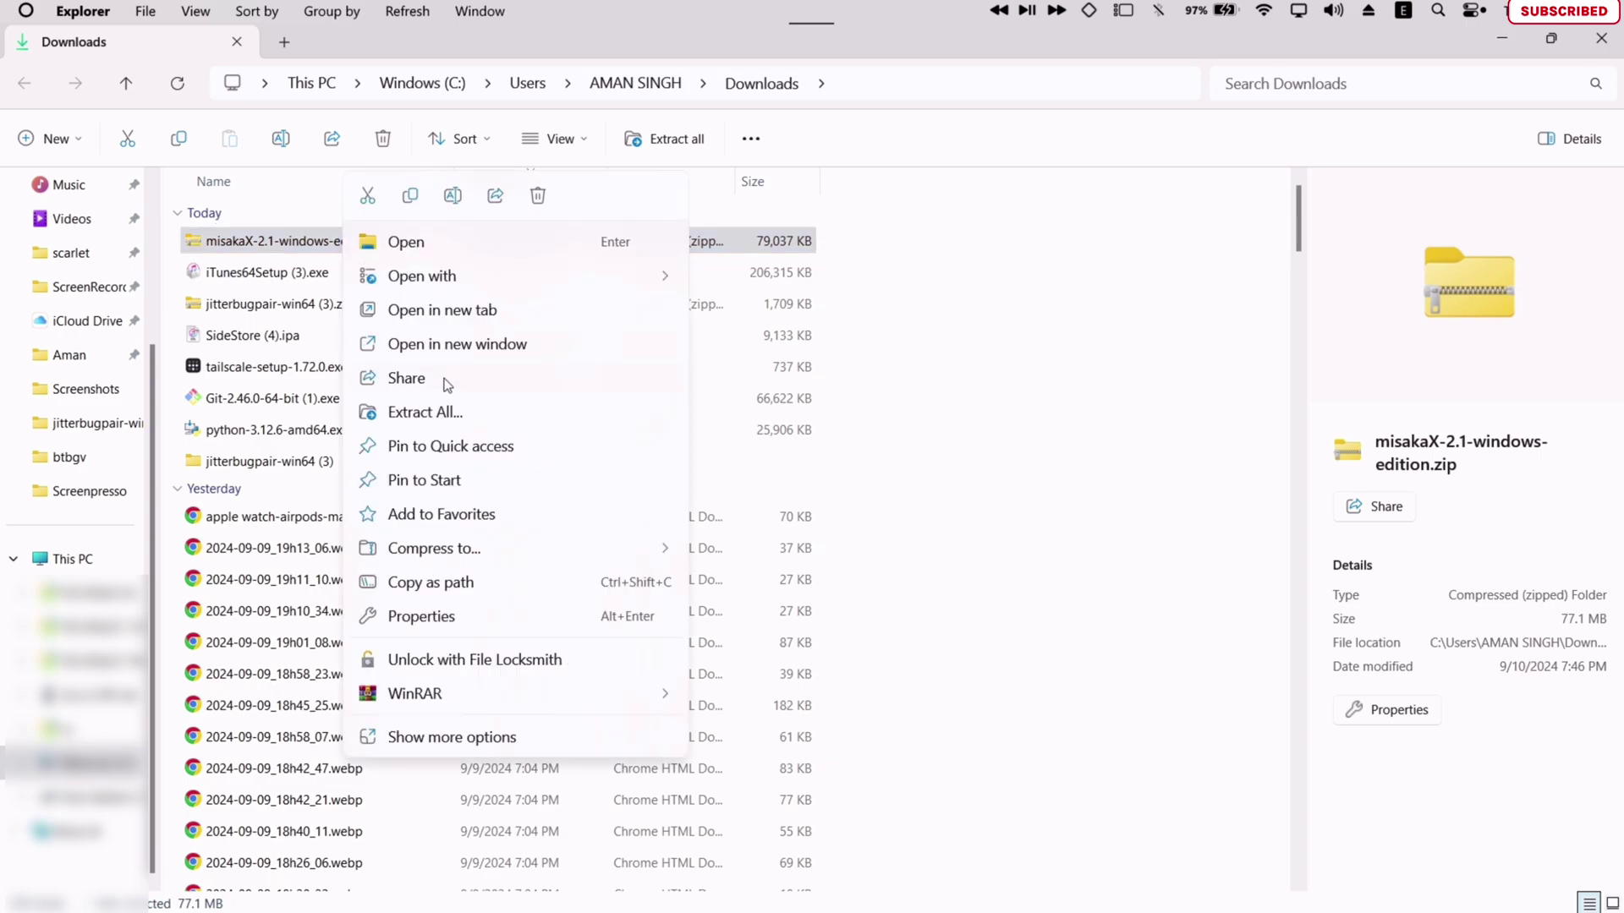
Step: Extract misakaX-2.1-windows-edition.zip into its own folder and select misakaX.exe there
click(489, 422)
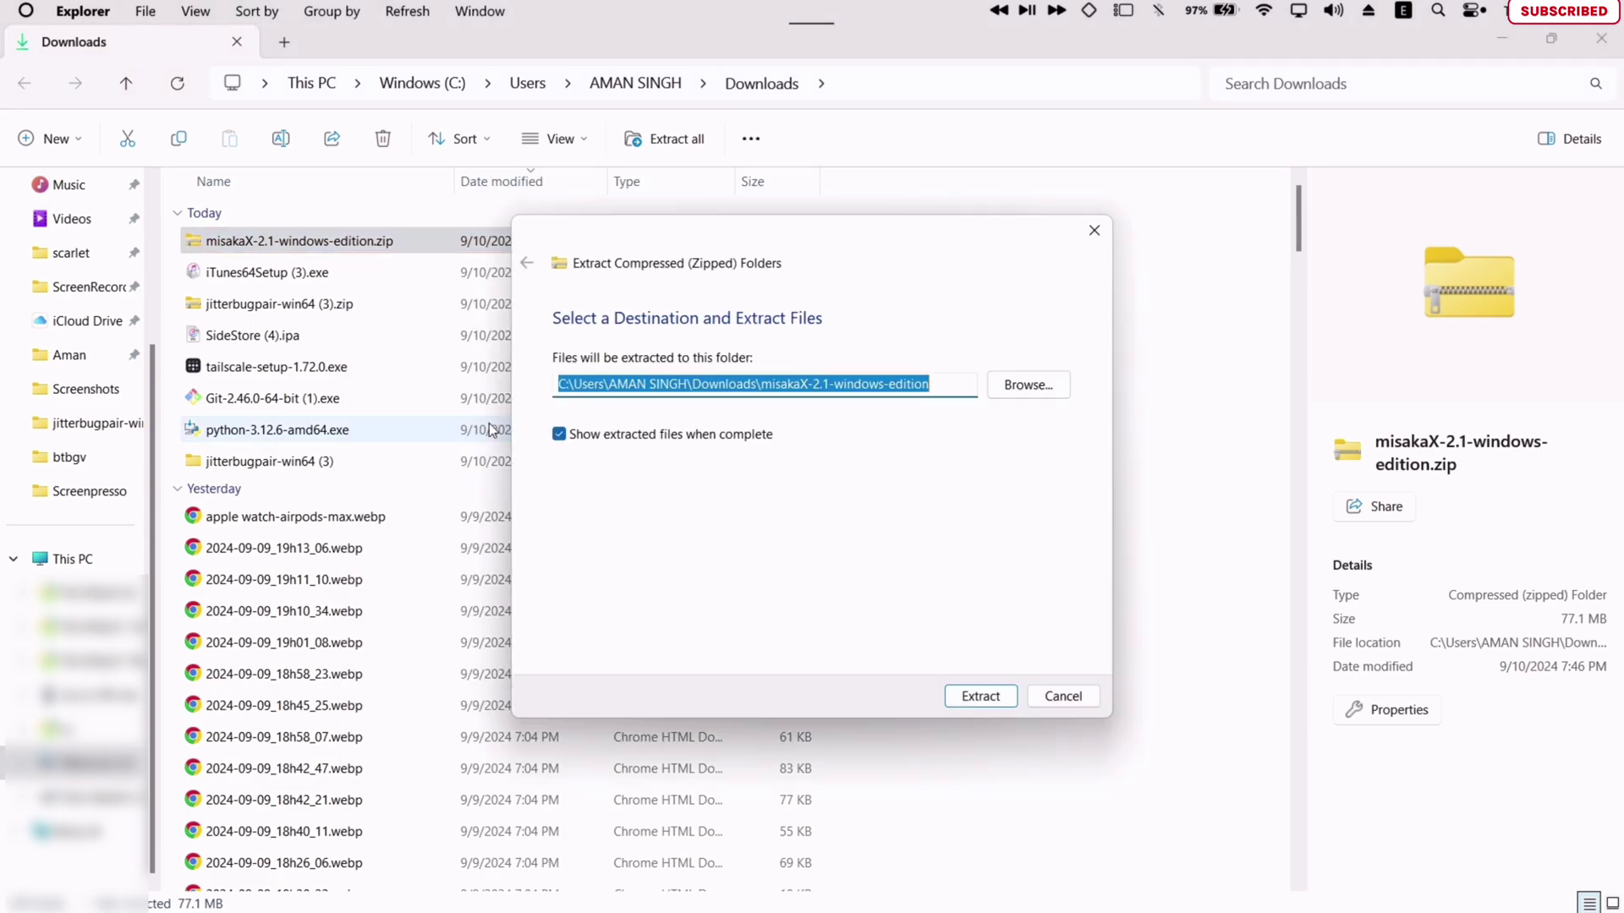
click(981, 696)
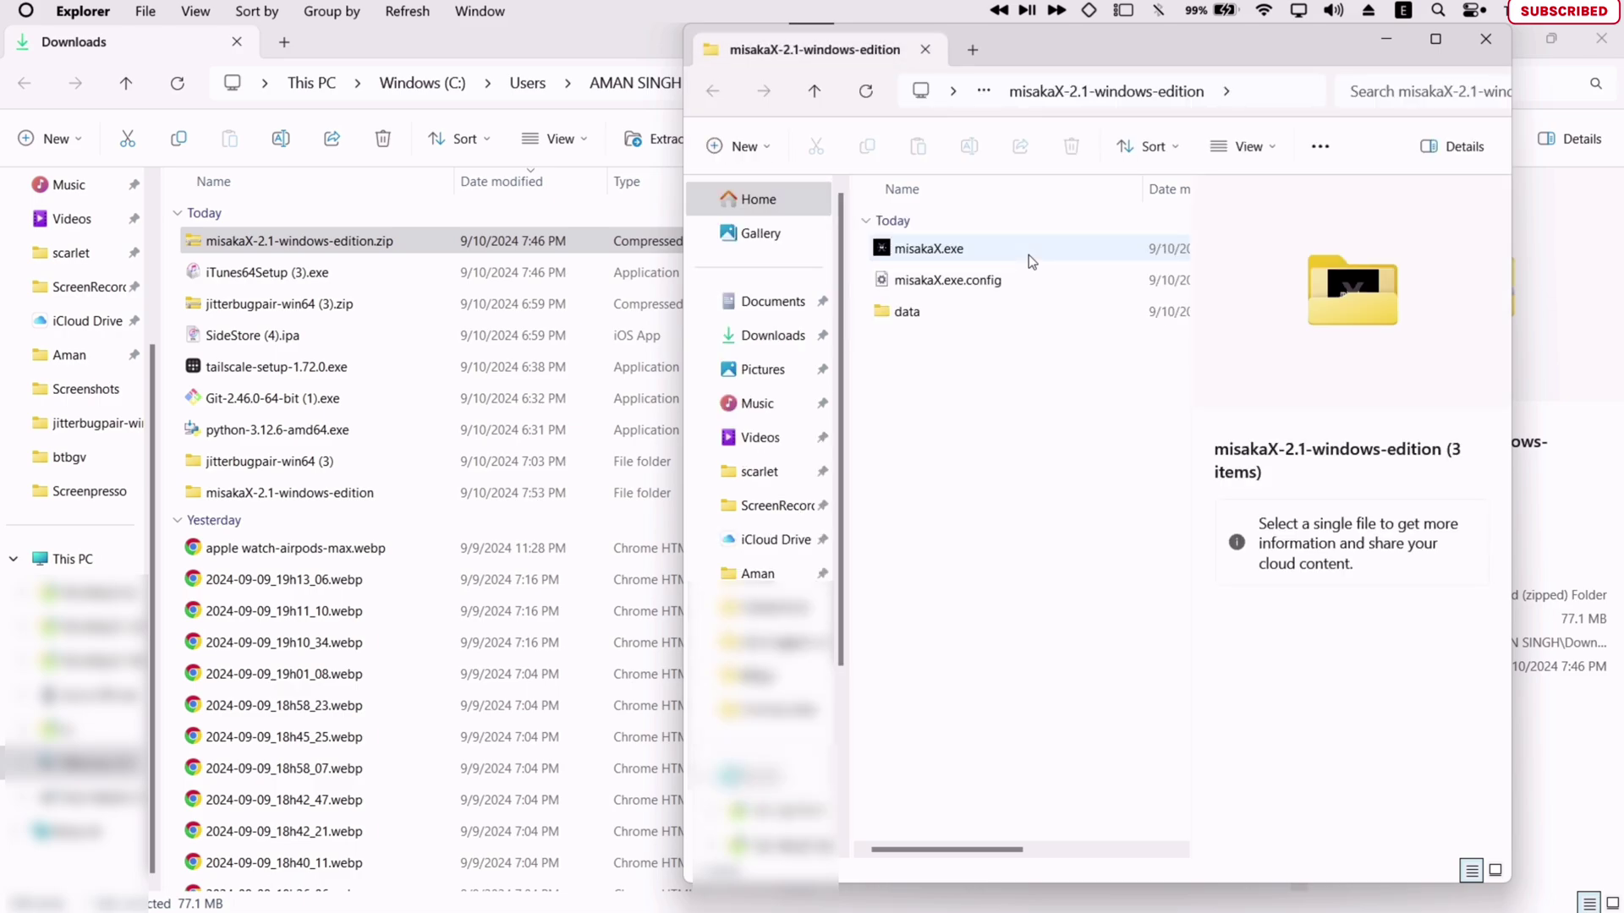
click(1434, 39)
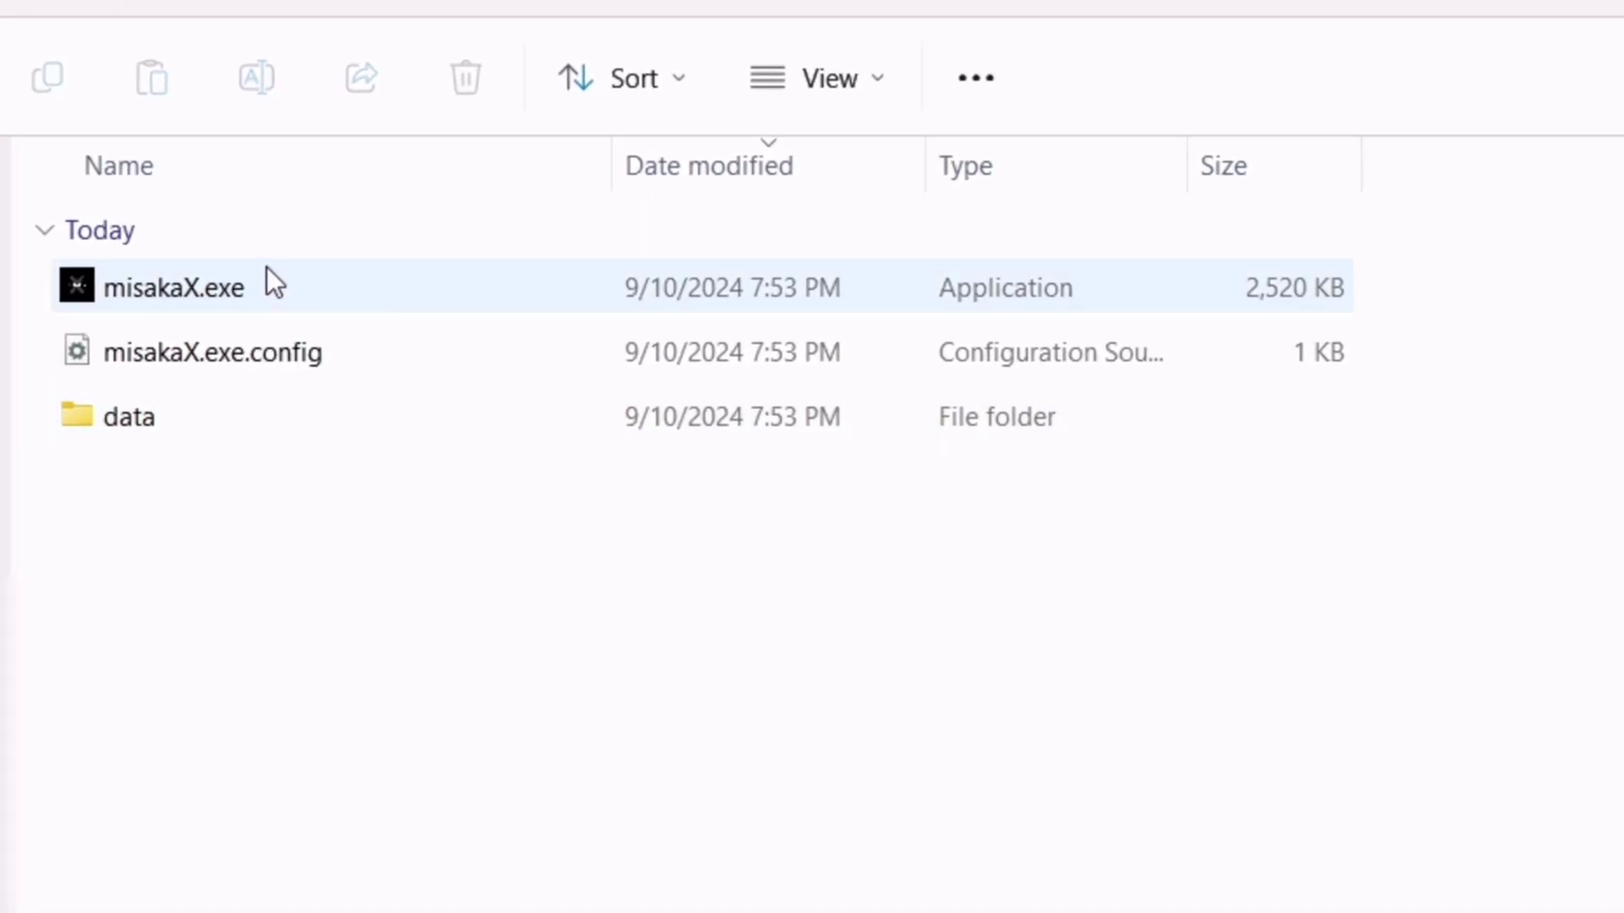
click(273, 275)
Step: Launch misakaX.exe, bypass the SmartScreen warning with Run anyway, and maximize the window
double_click(265, 296)
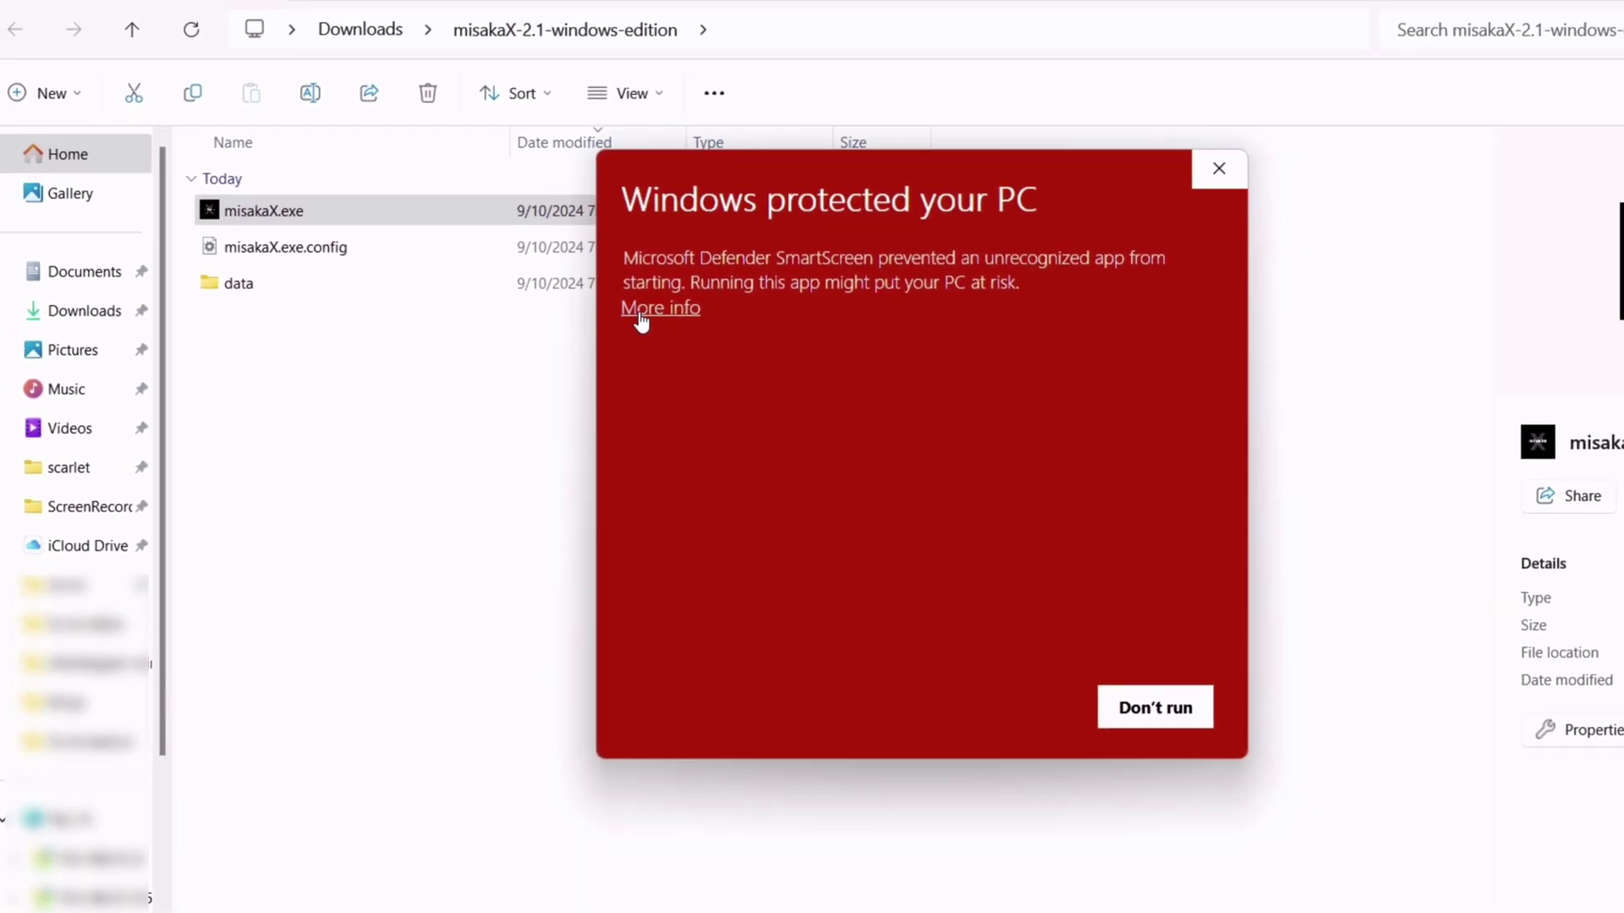
click(1070, 719)
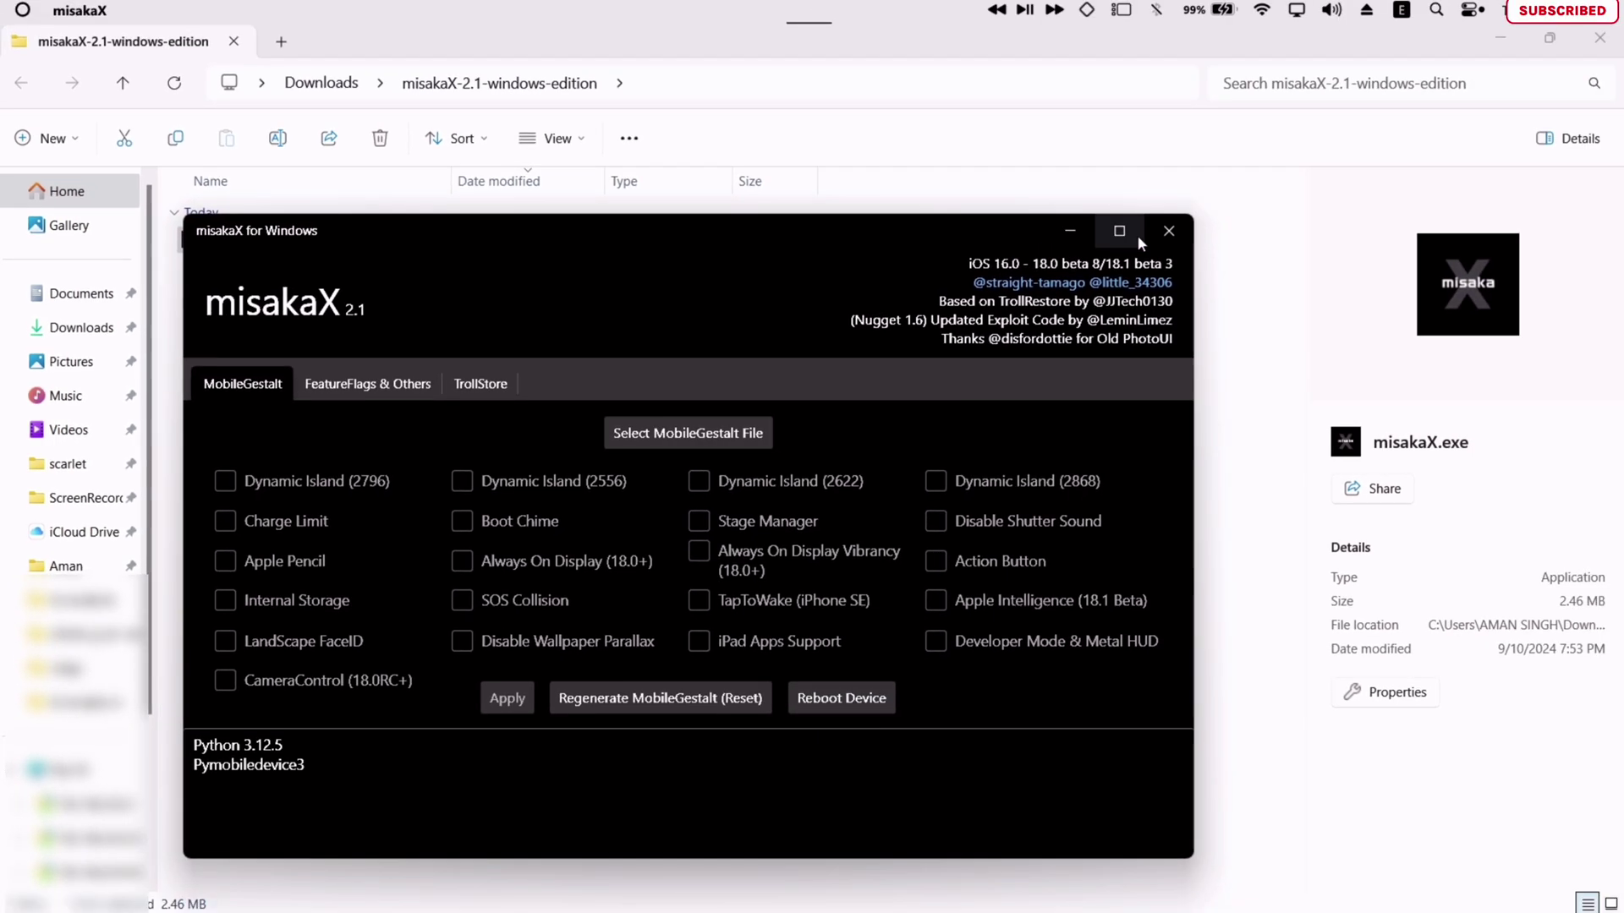
click(1119, 231)
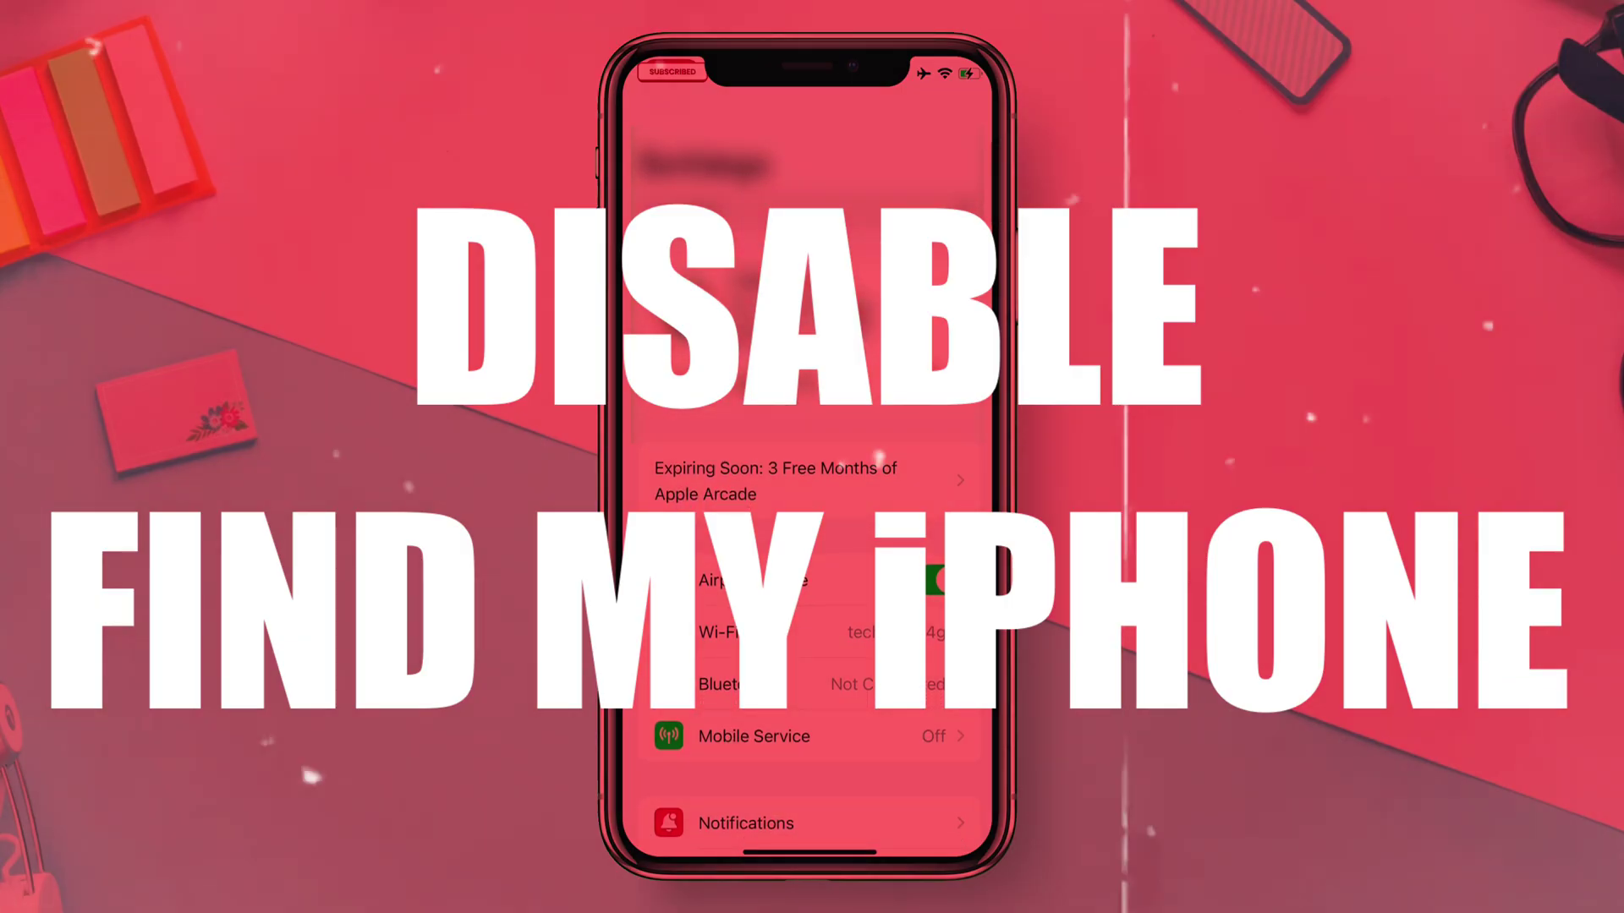
Step: Search iOS Settings for 'Fi' and open the Find My > Find My iPhone page
text(Find)
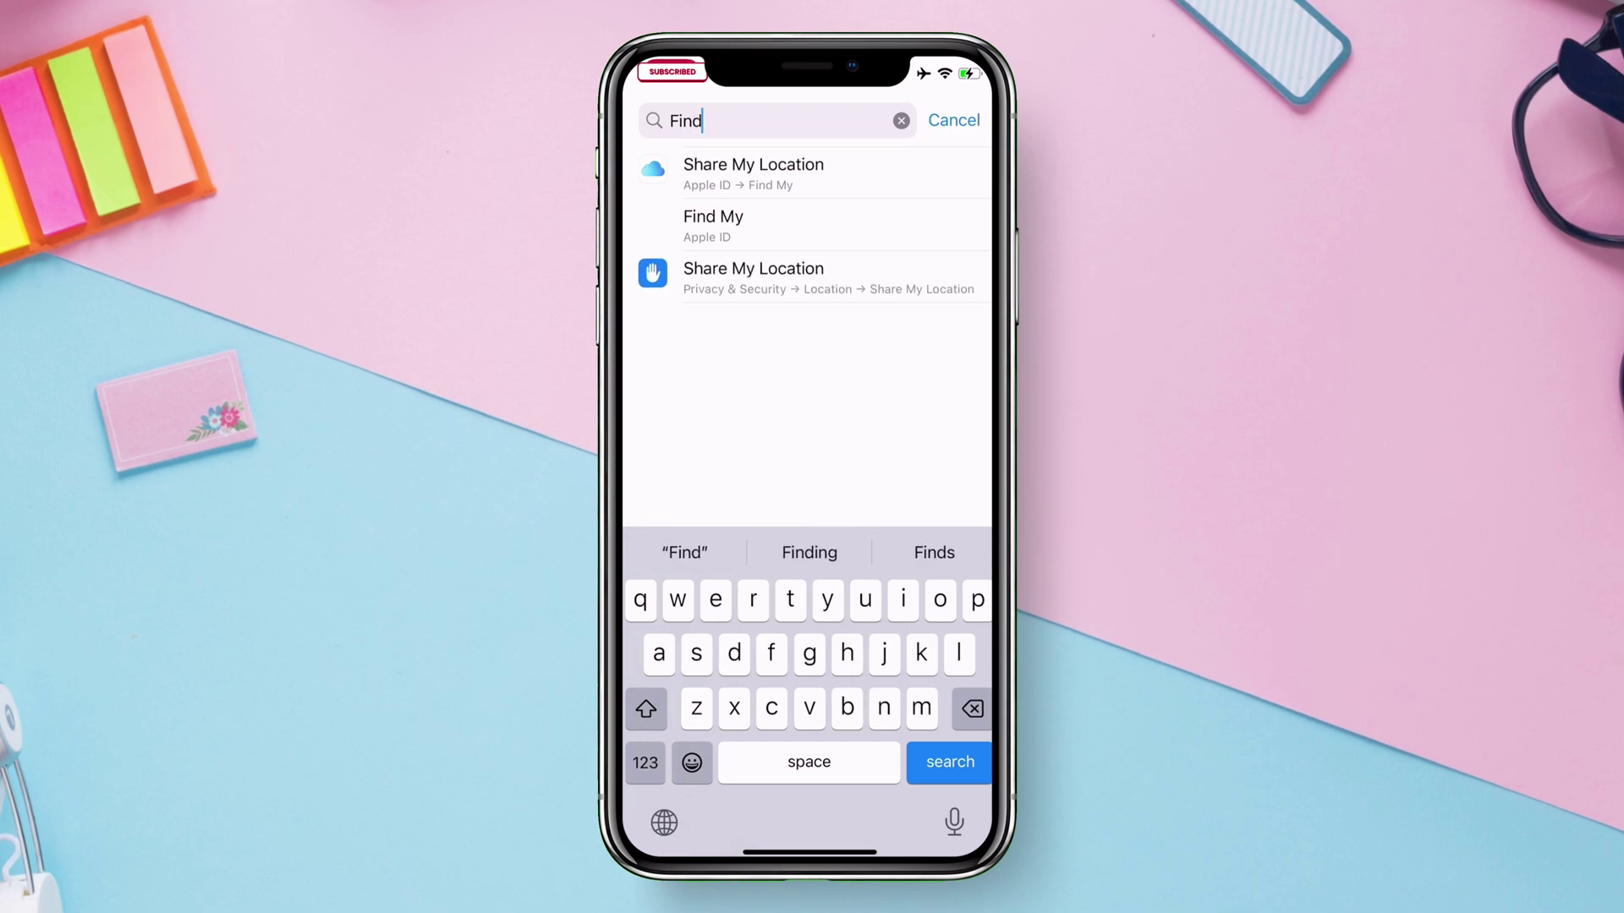
click(713, 224)
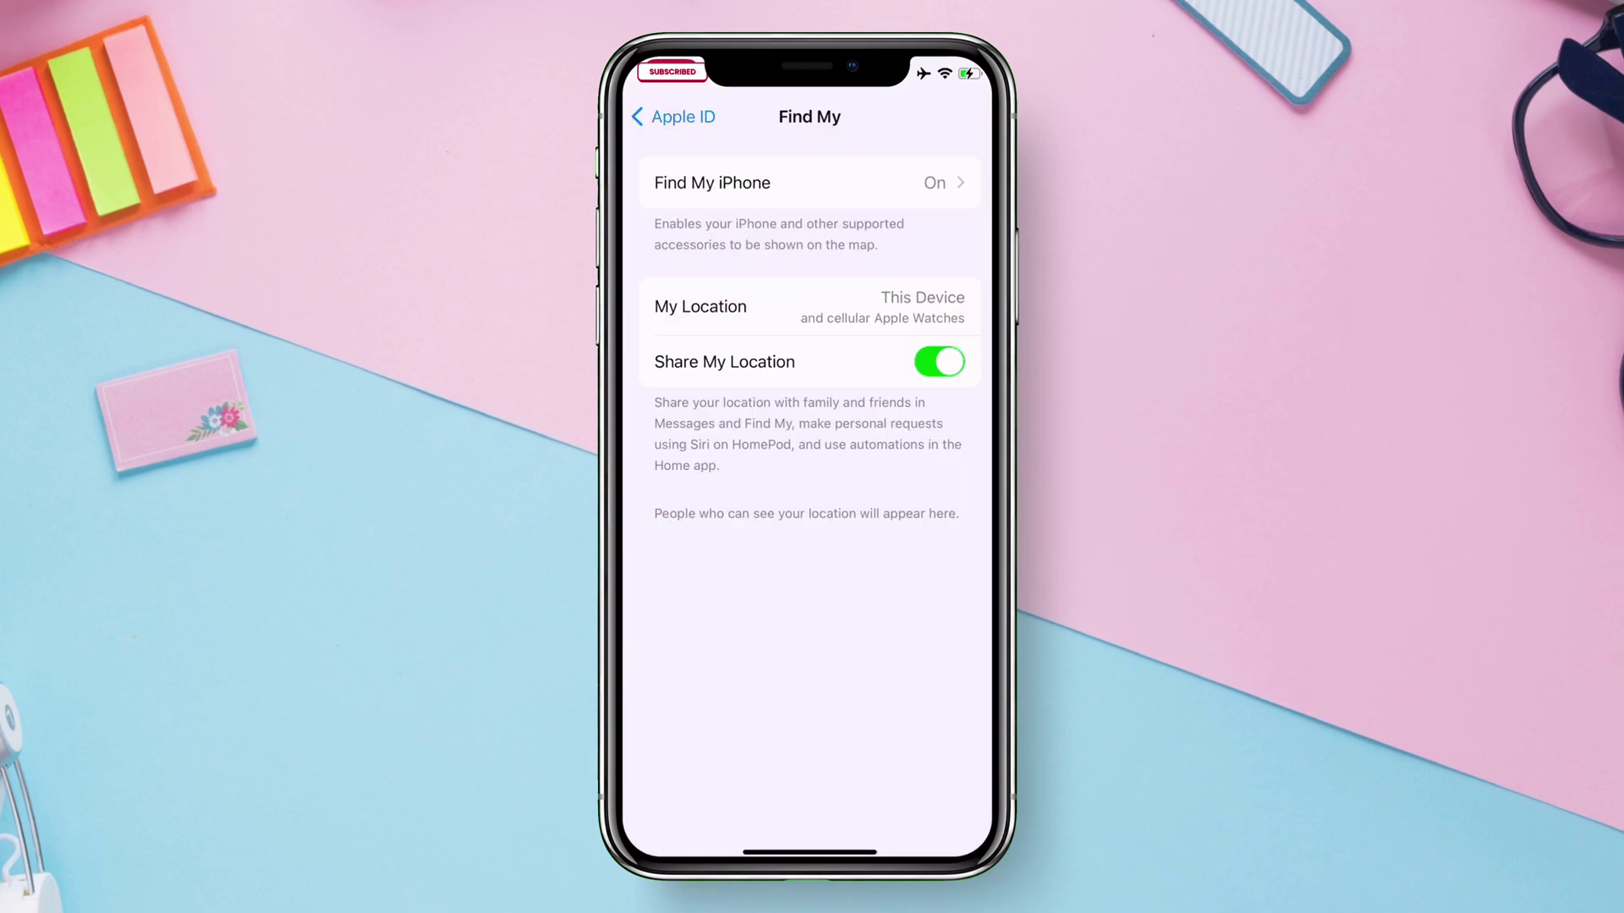
click(713, 183)
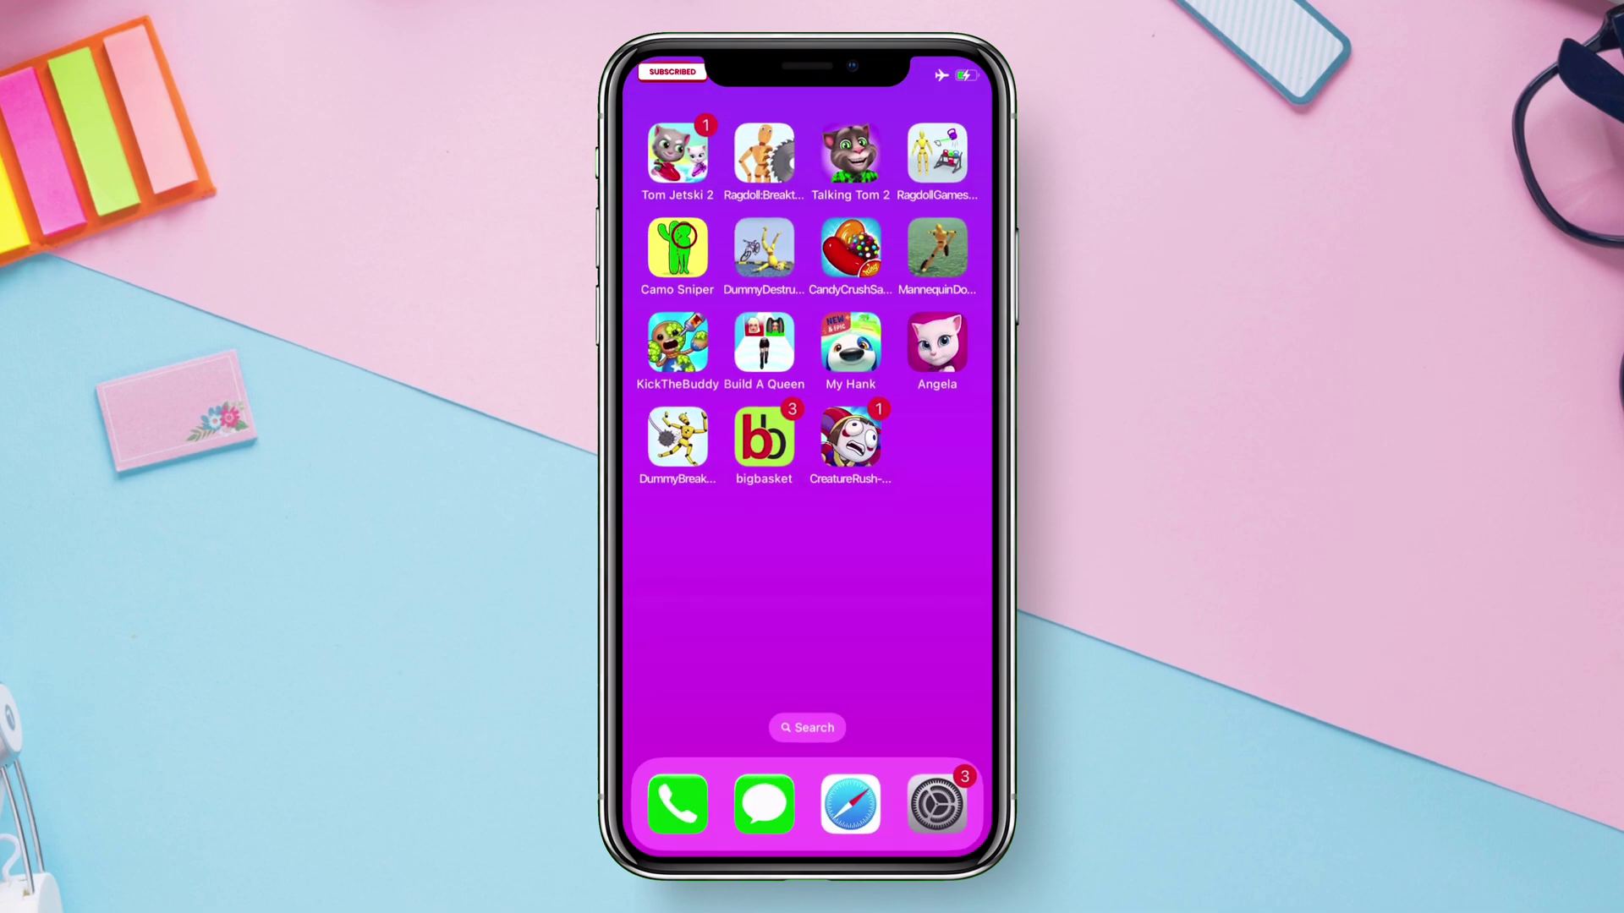
Step: Open Safari and scroll the misakaX GitHub README down to its Setting Up section
click(850, 803)
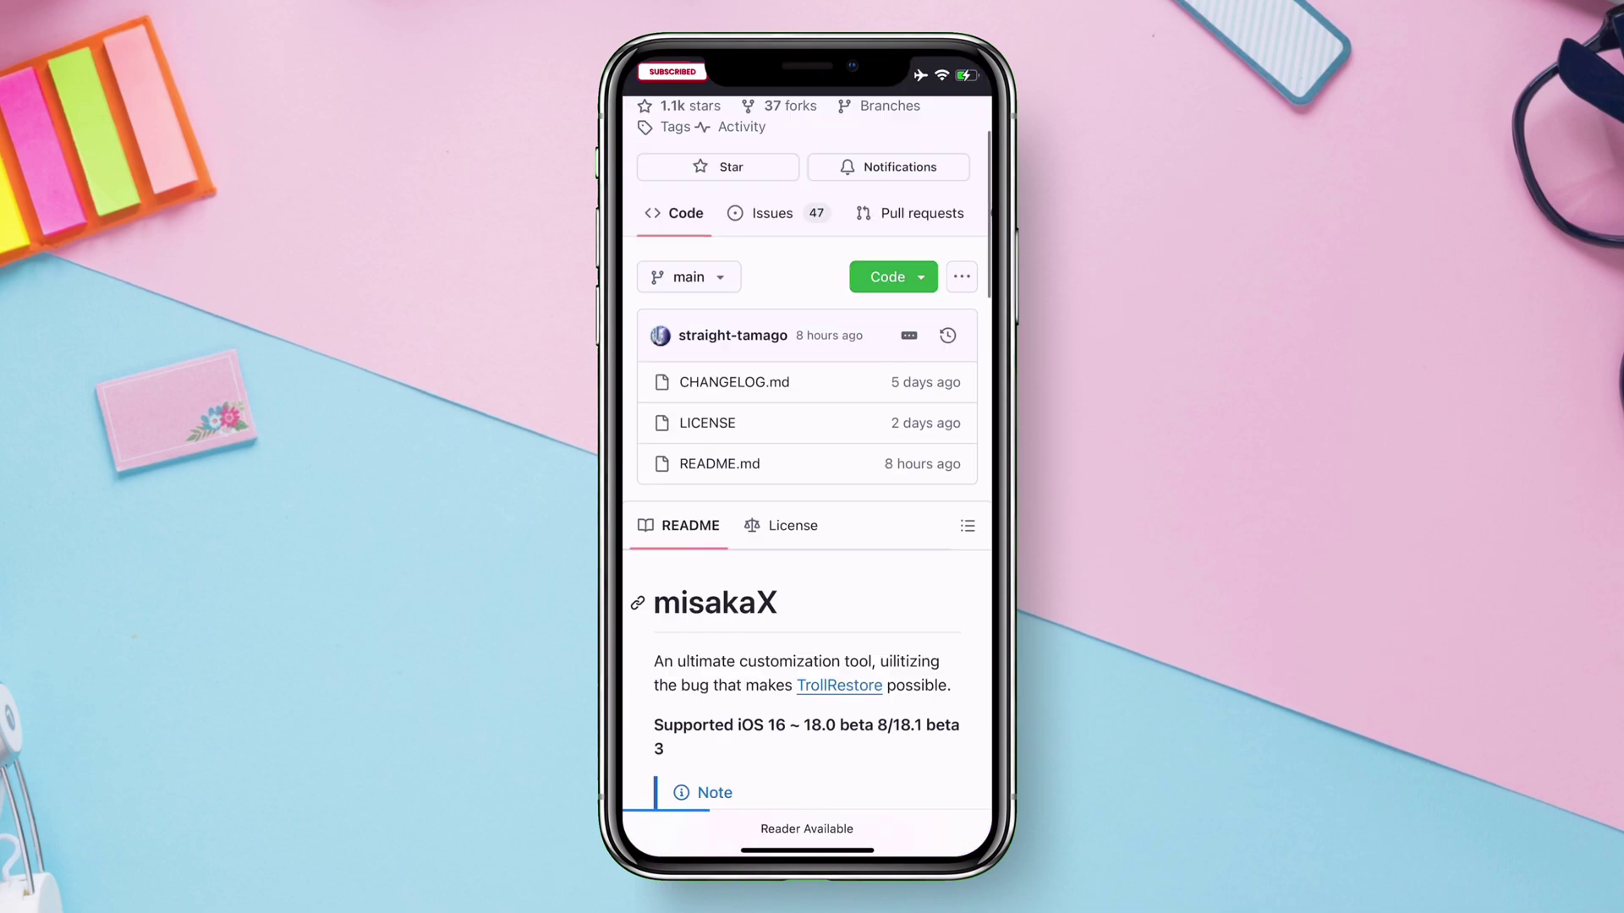
scroll(807, 474, down, 10)
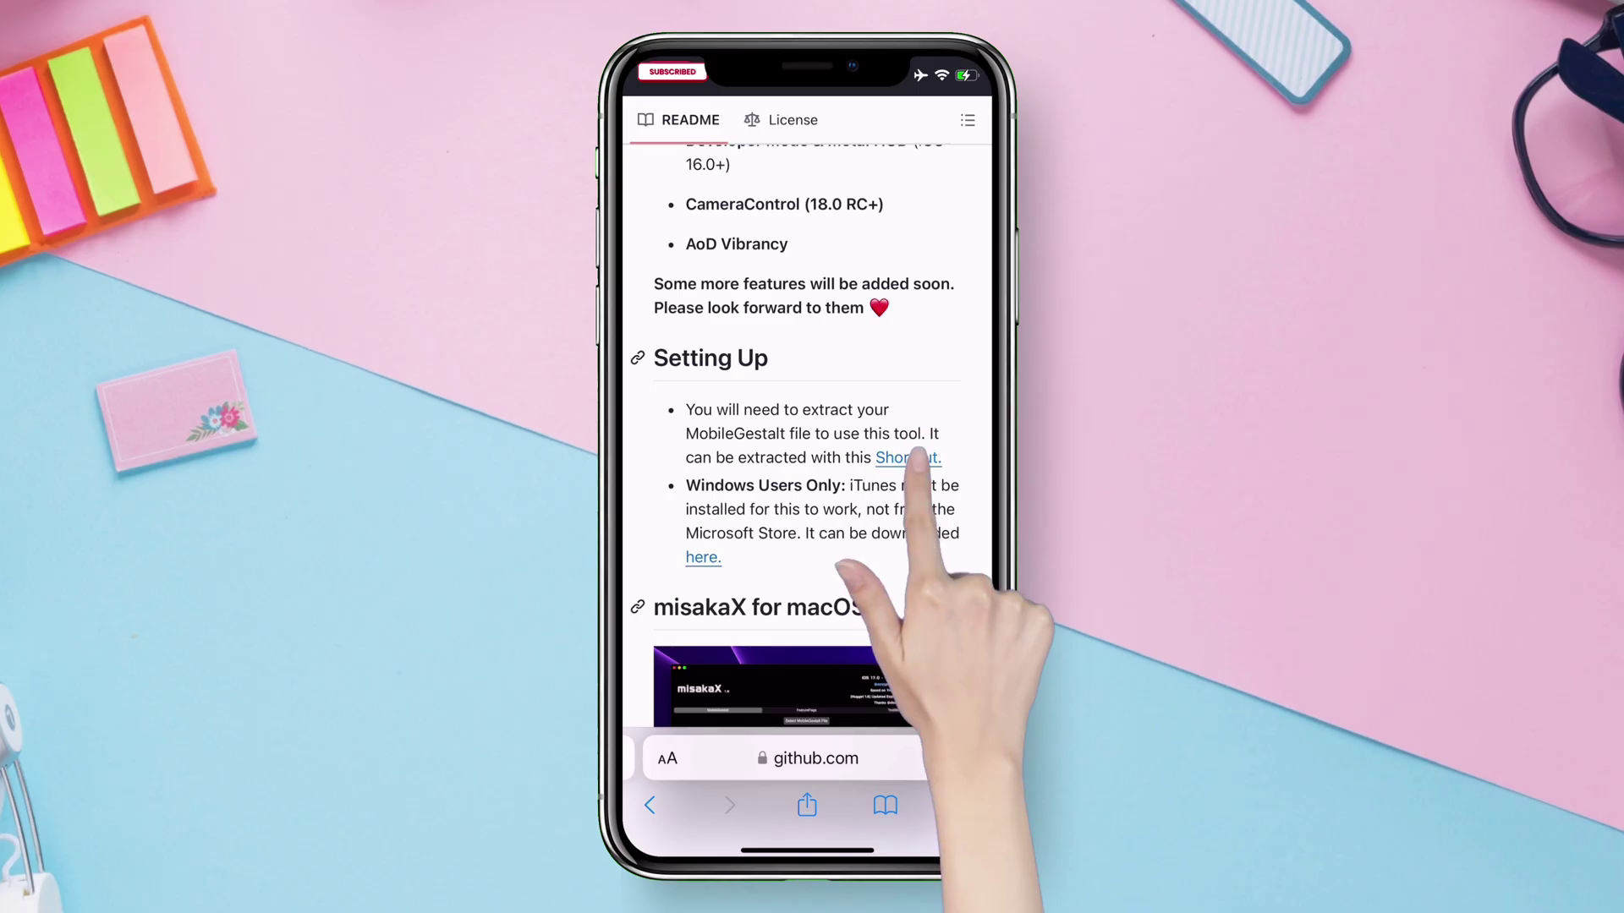
Step: Add and run Save MobileGestalt, allow its 'private' connection, and save the file into Downloads
click(917, 457)
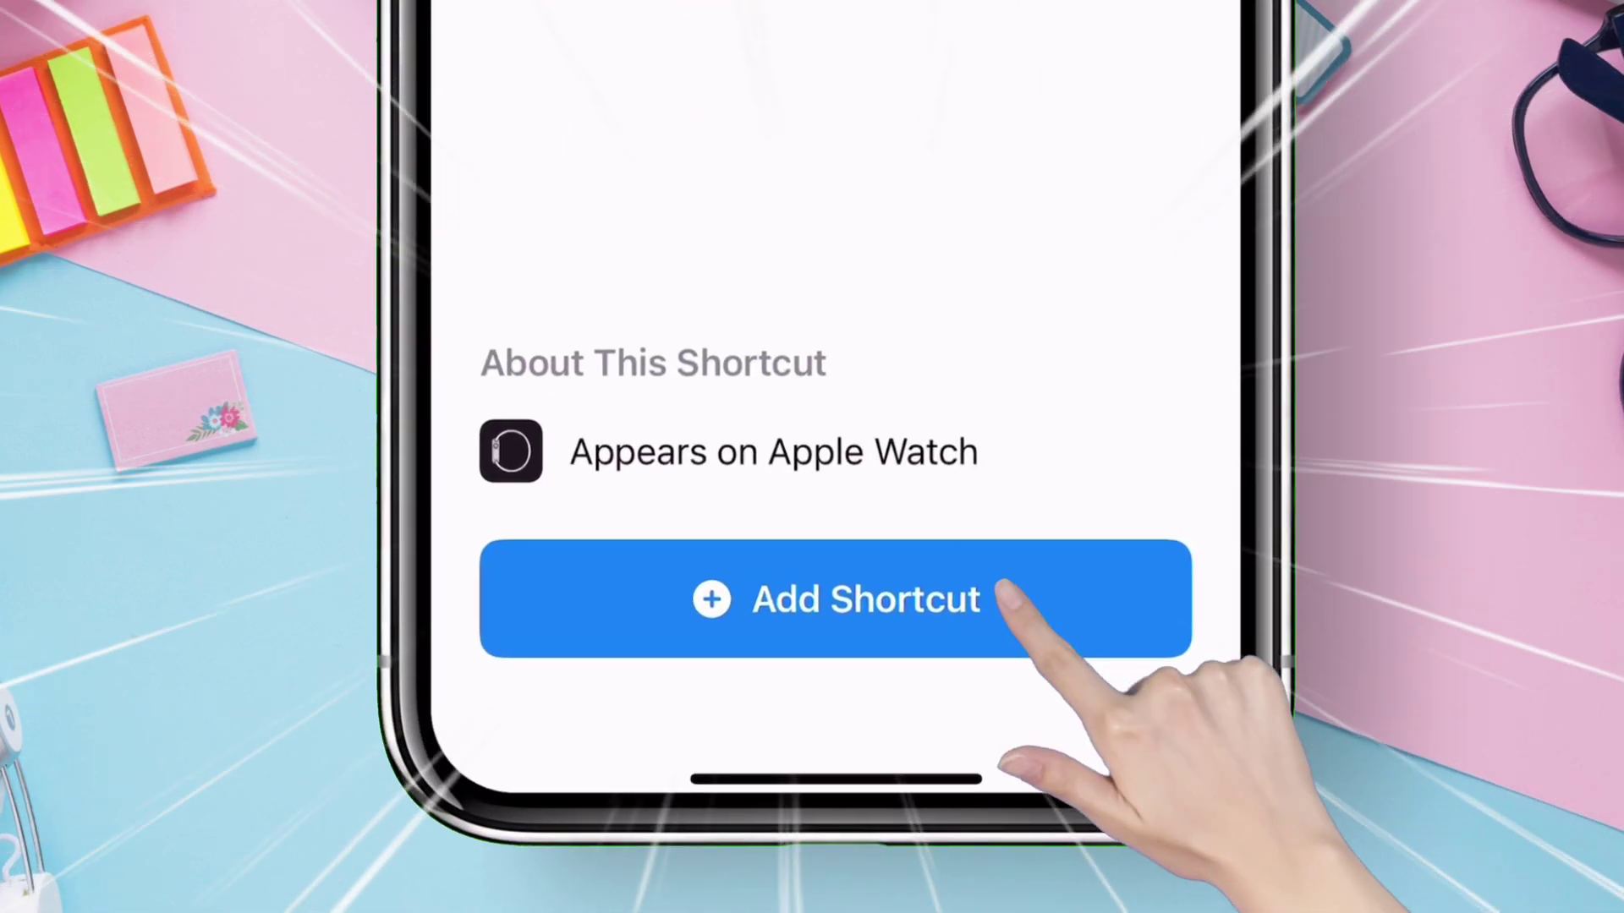
click(805, 765)
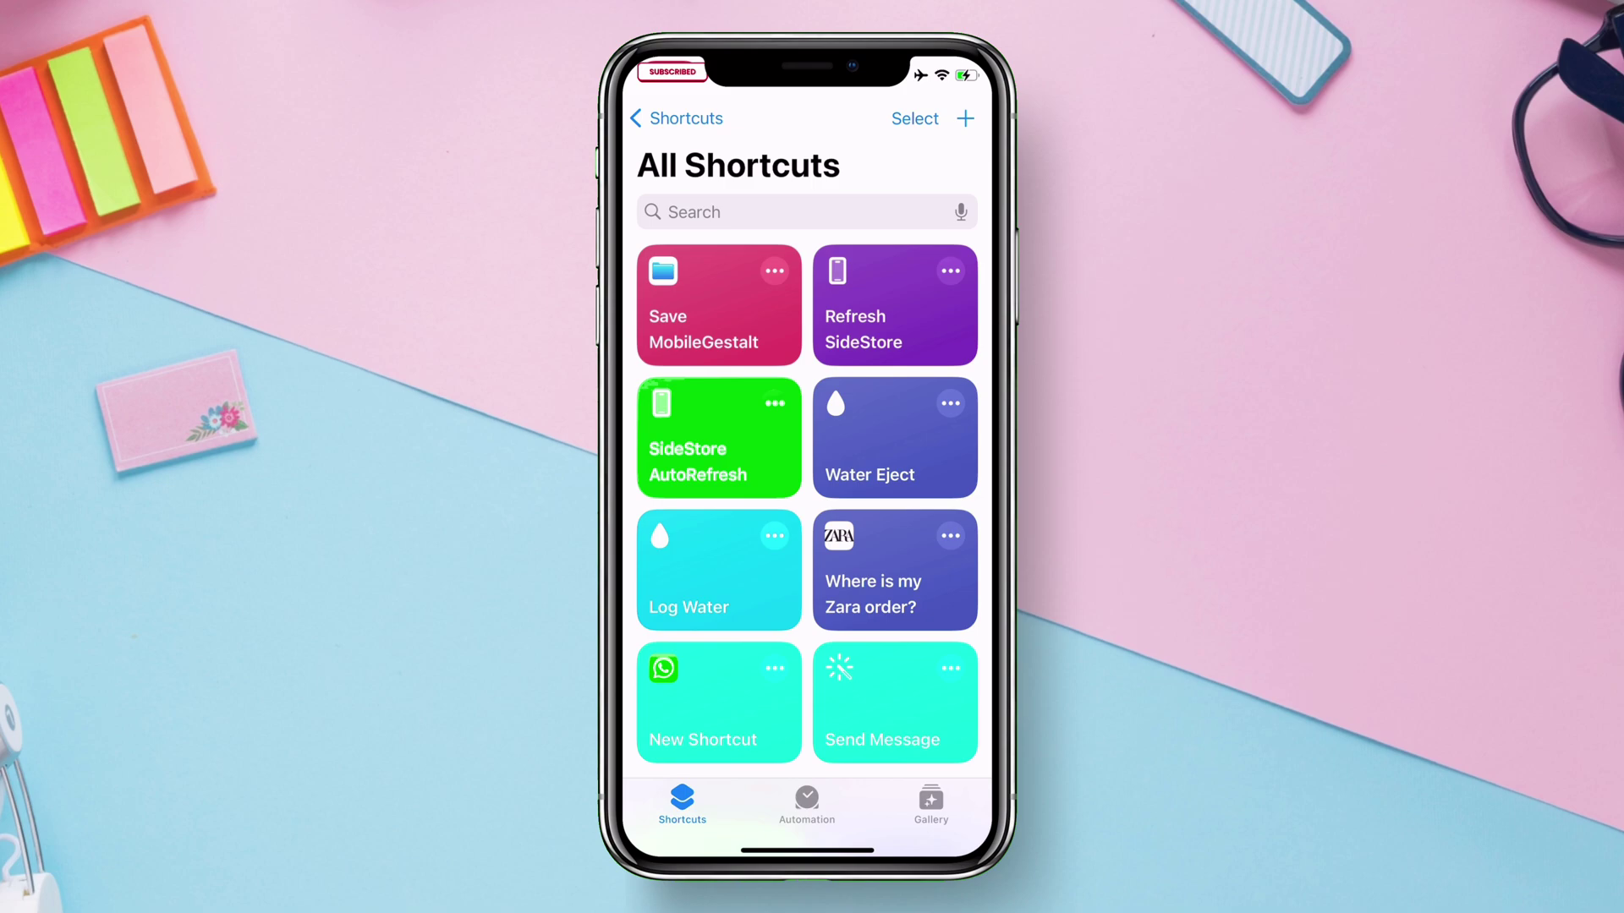
click(731, 292)
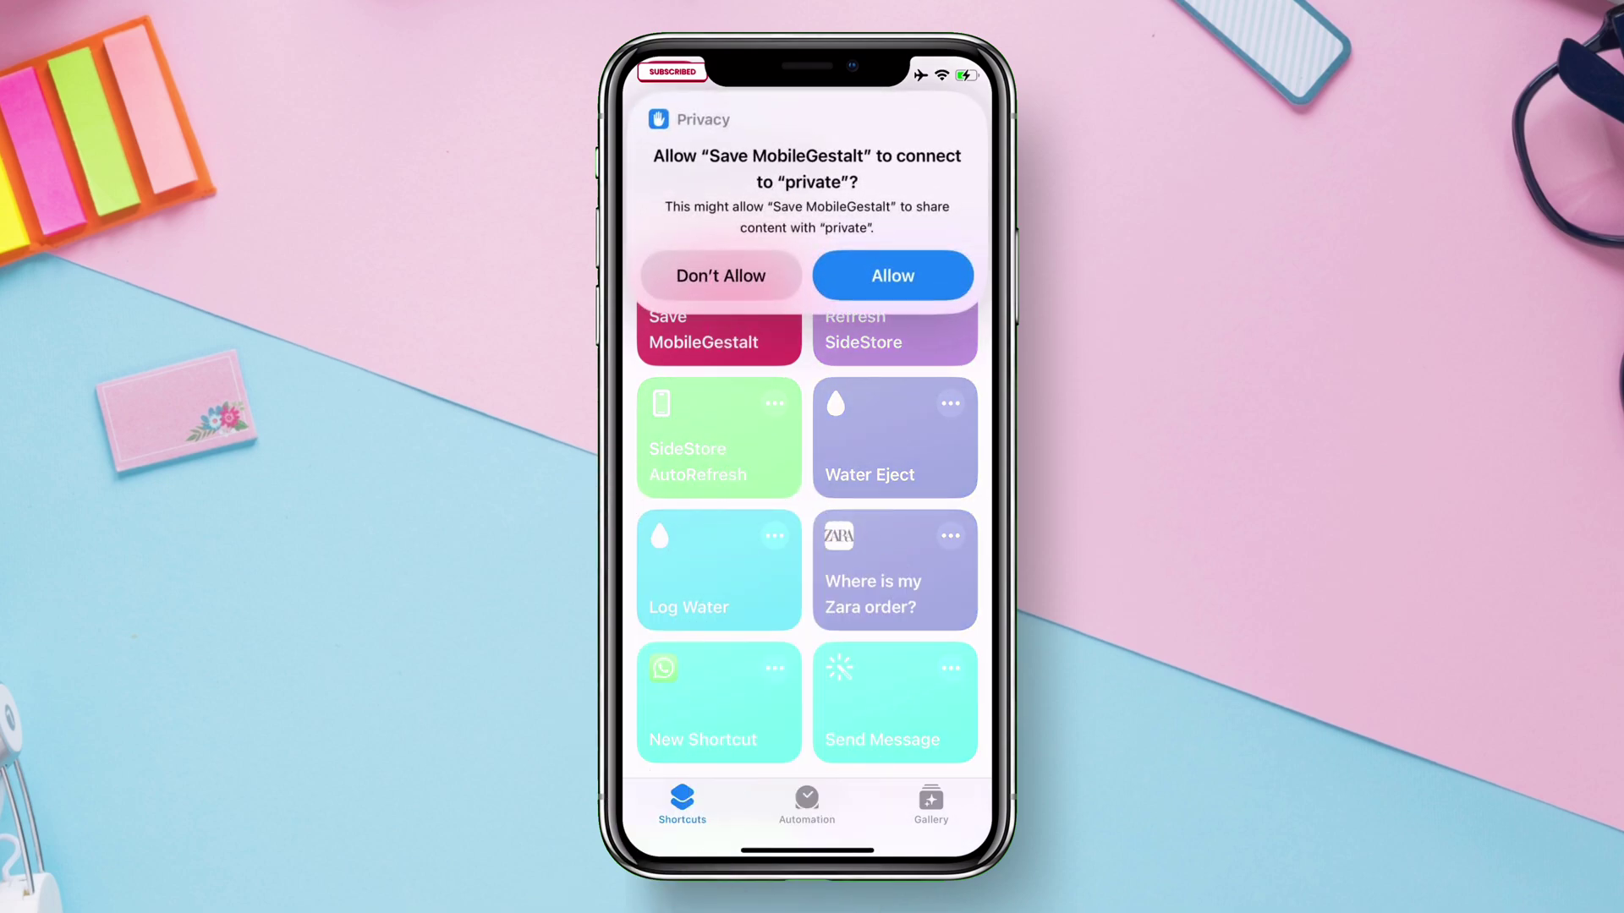
click(891, 275)
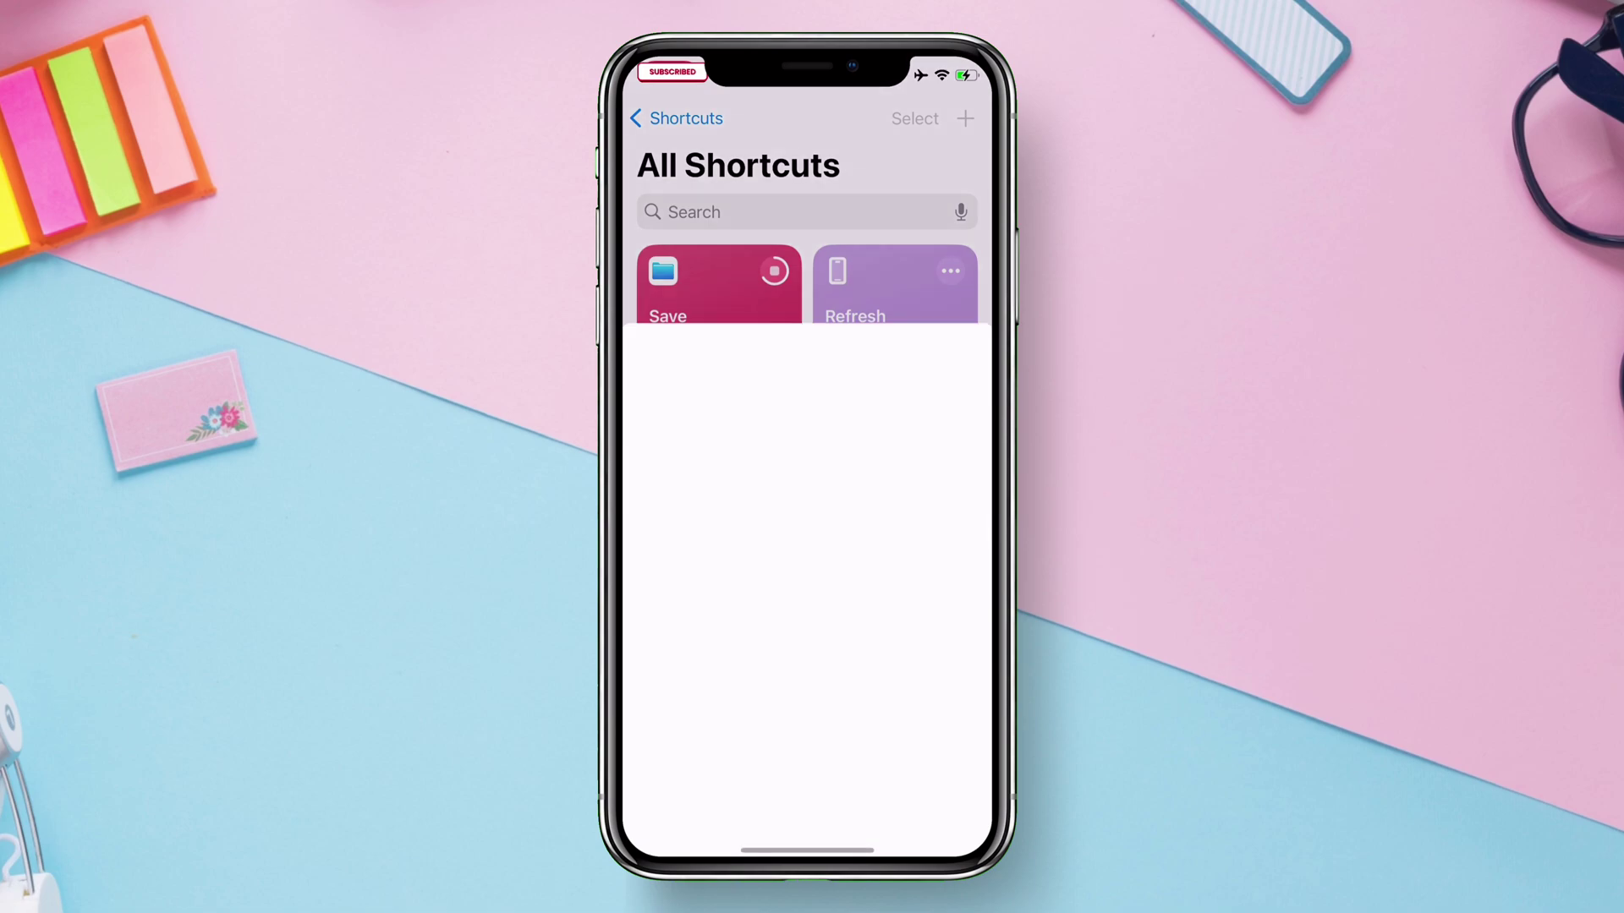
click(930, 804)
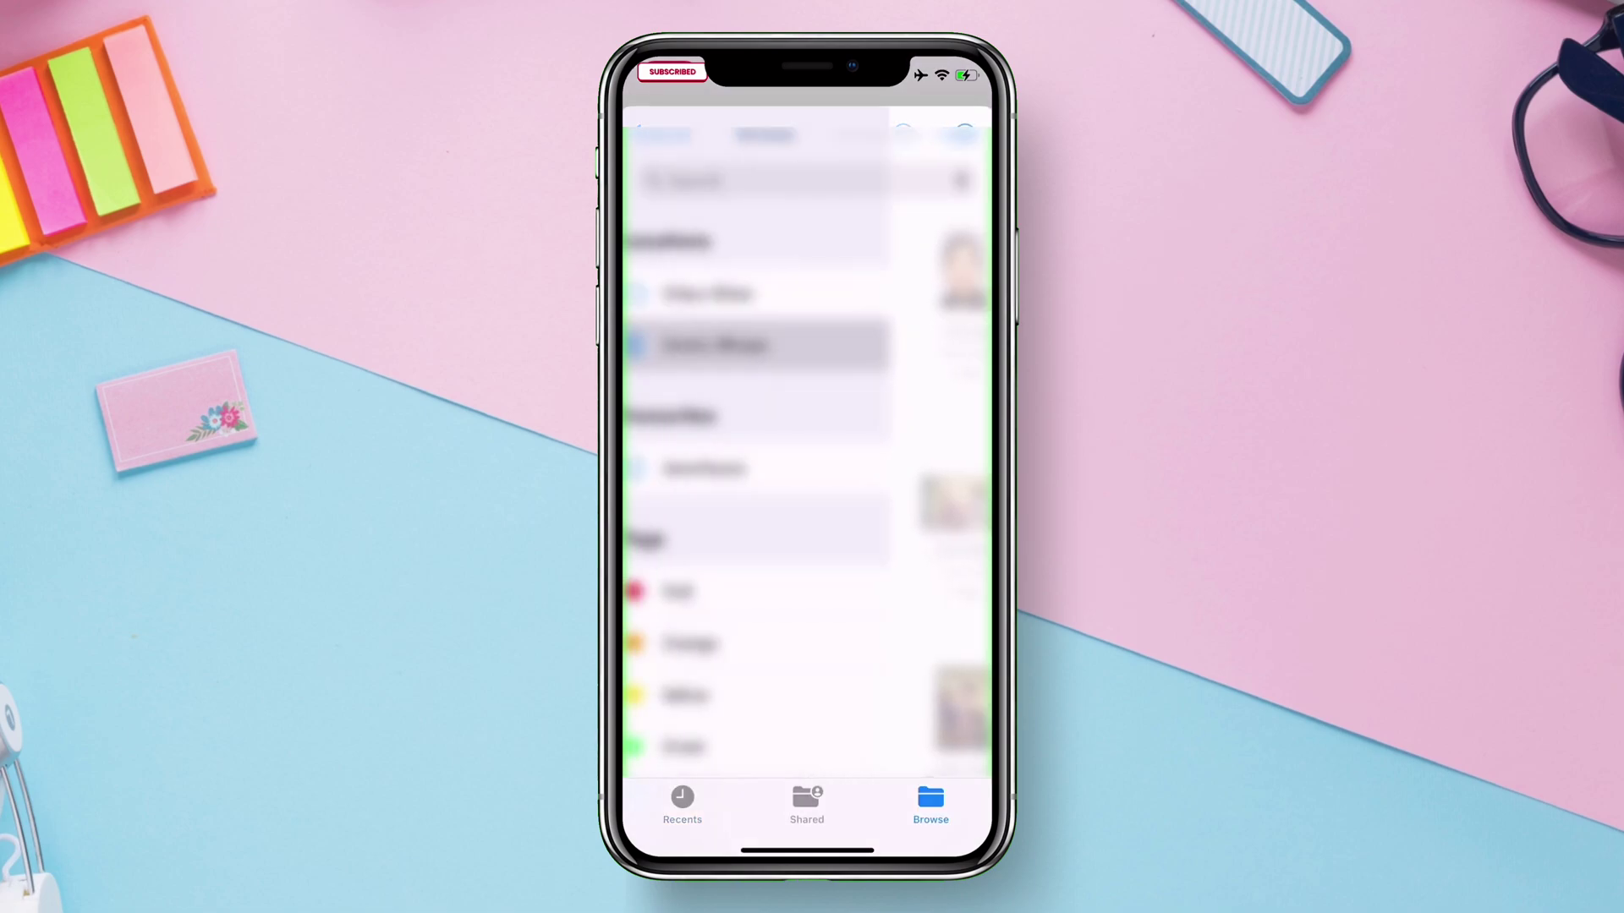
click(734, 469)
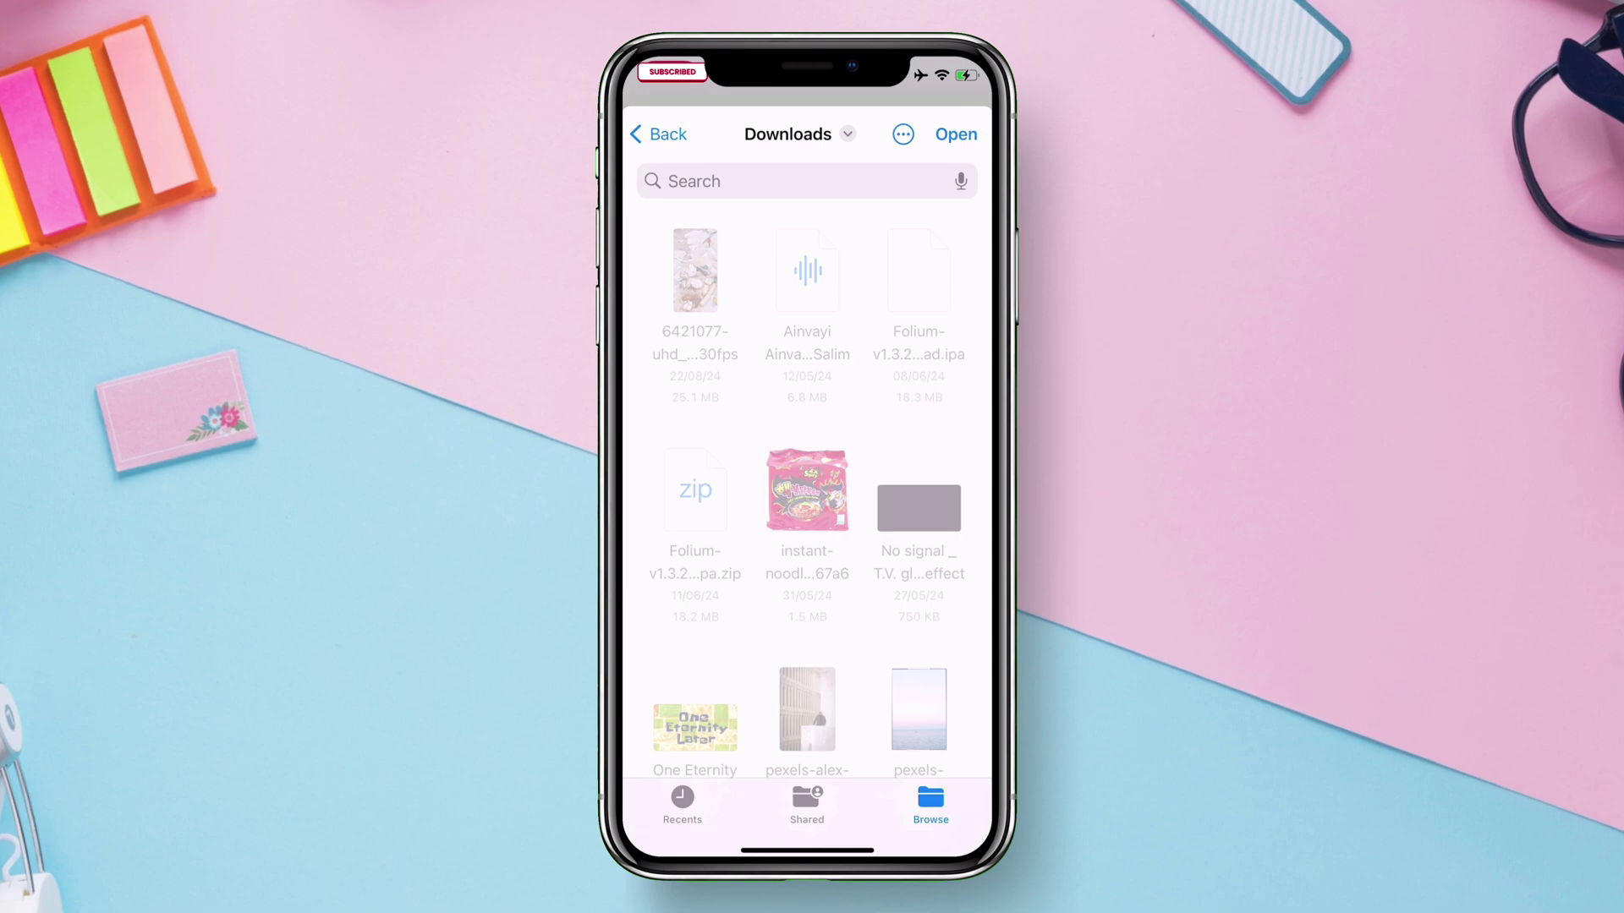
click(955, 134)
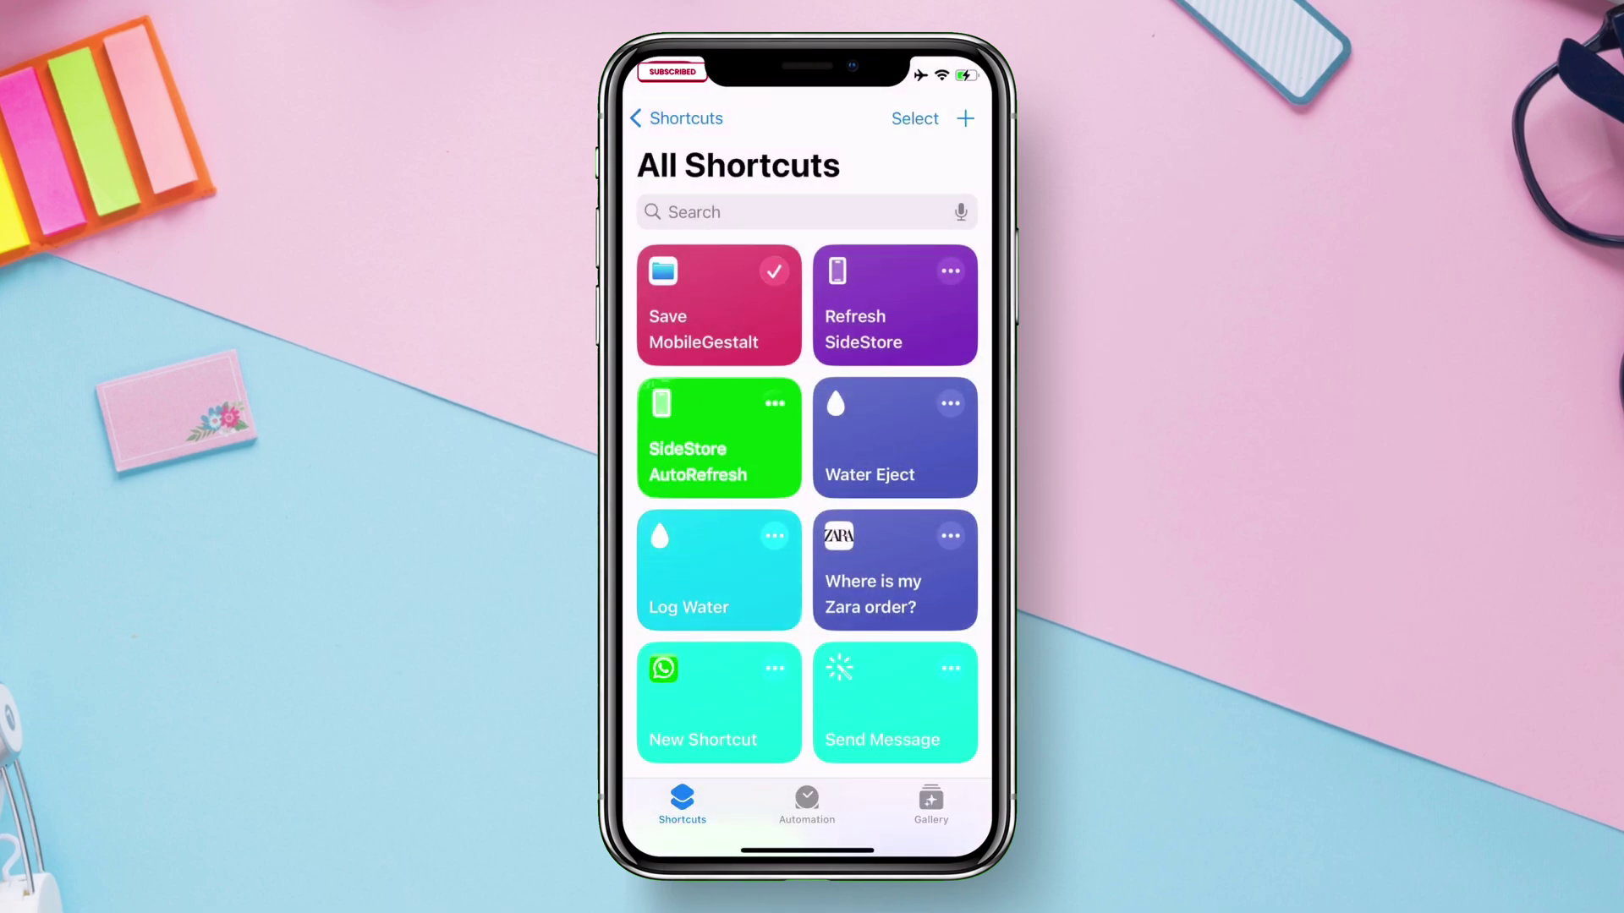
Step: Return to the home screen and launch the Files app through Spotlight search
drag(806, 850, 807, 592)
drag(807, 422, 807, 634)
text(Sid)
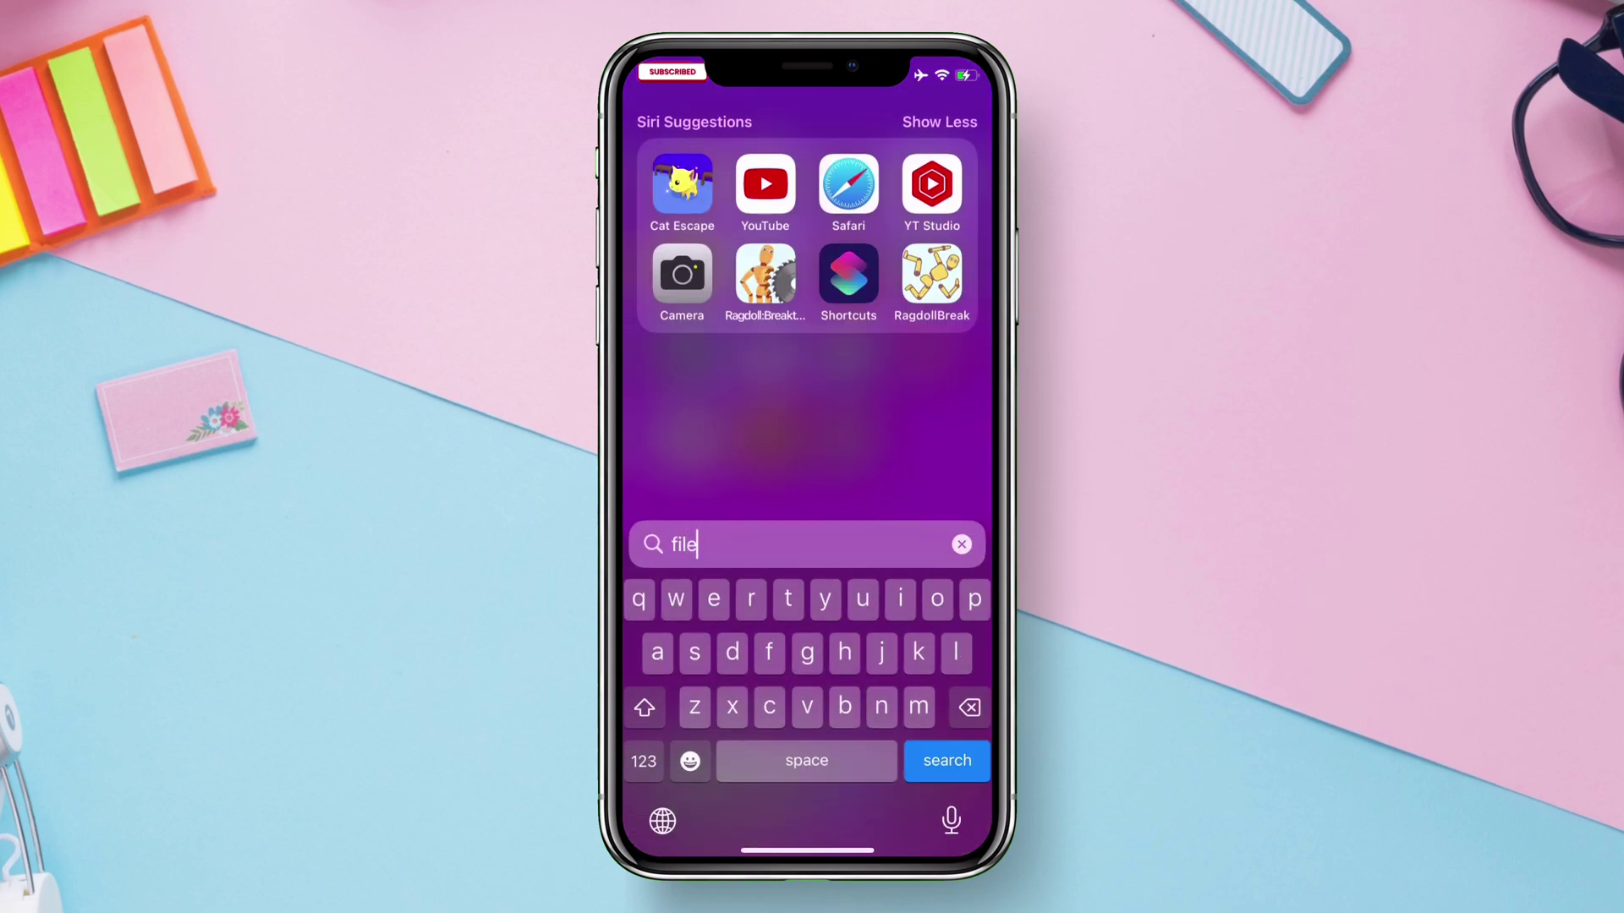
key(Return)
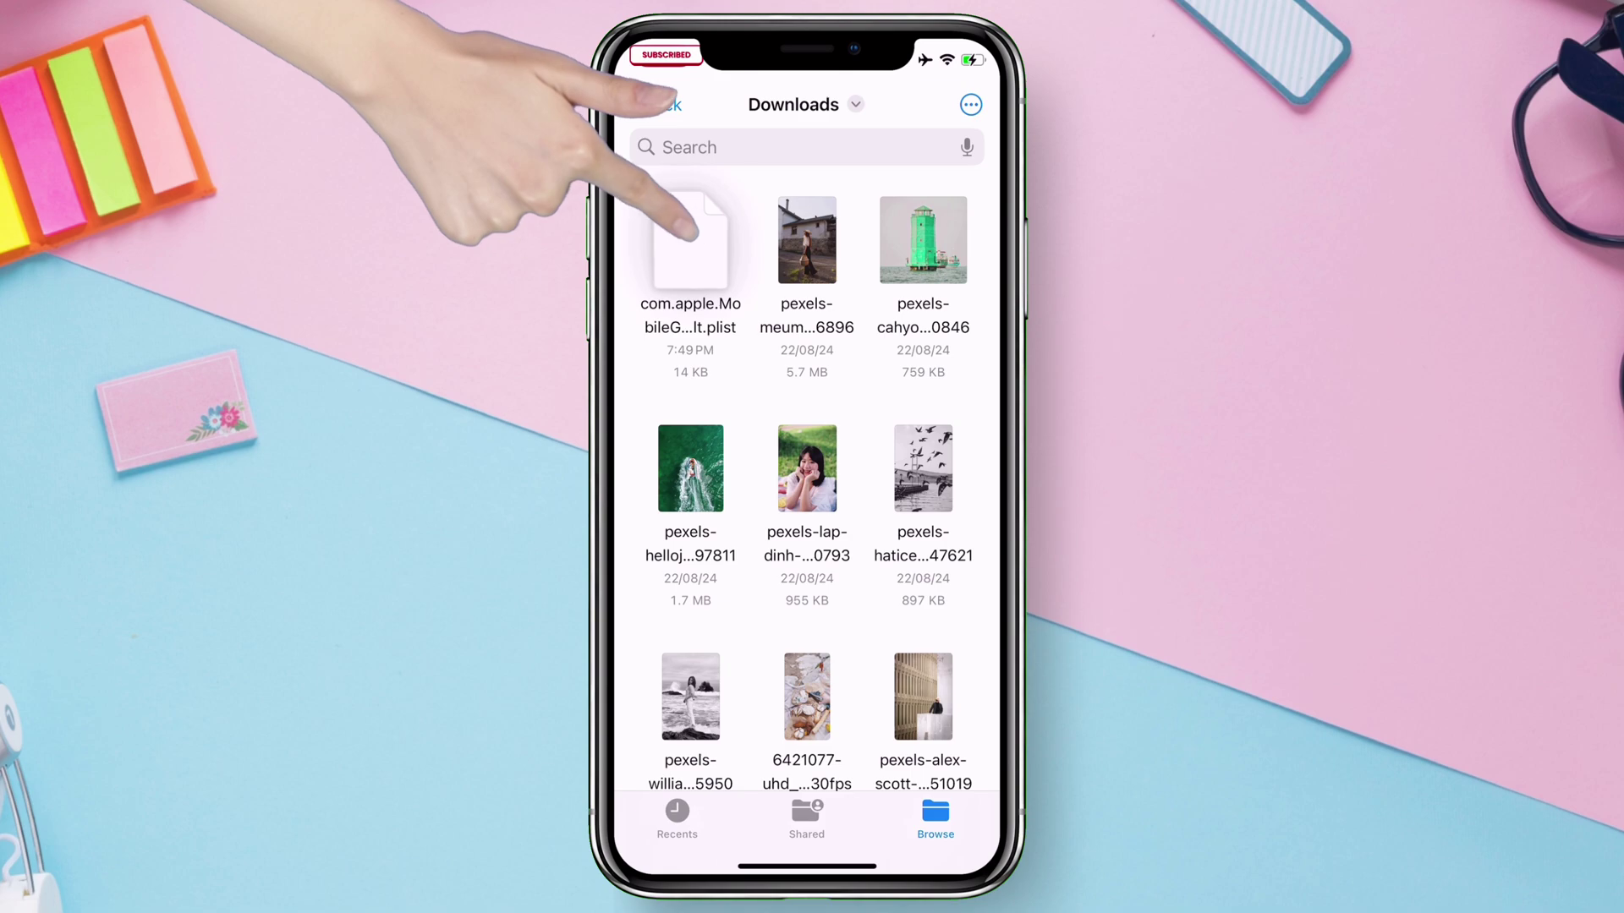
Step: Share the MobileGestalt plist from Downloads into a new Mail message titled 'Bdbdbd'
click(692, 745)
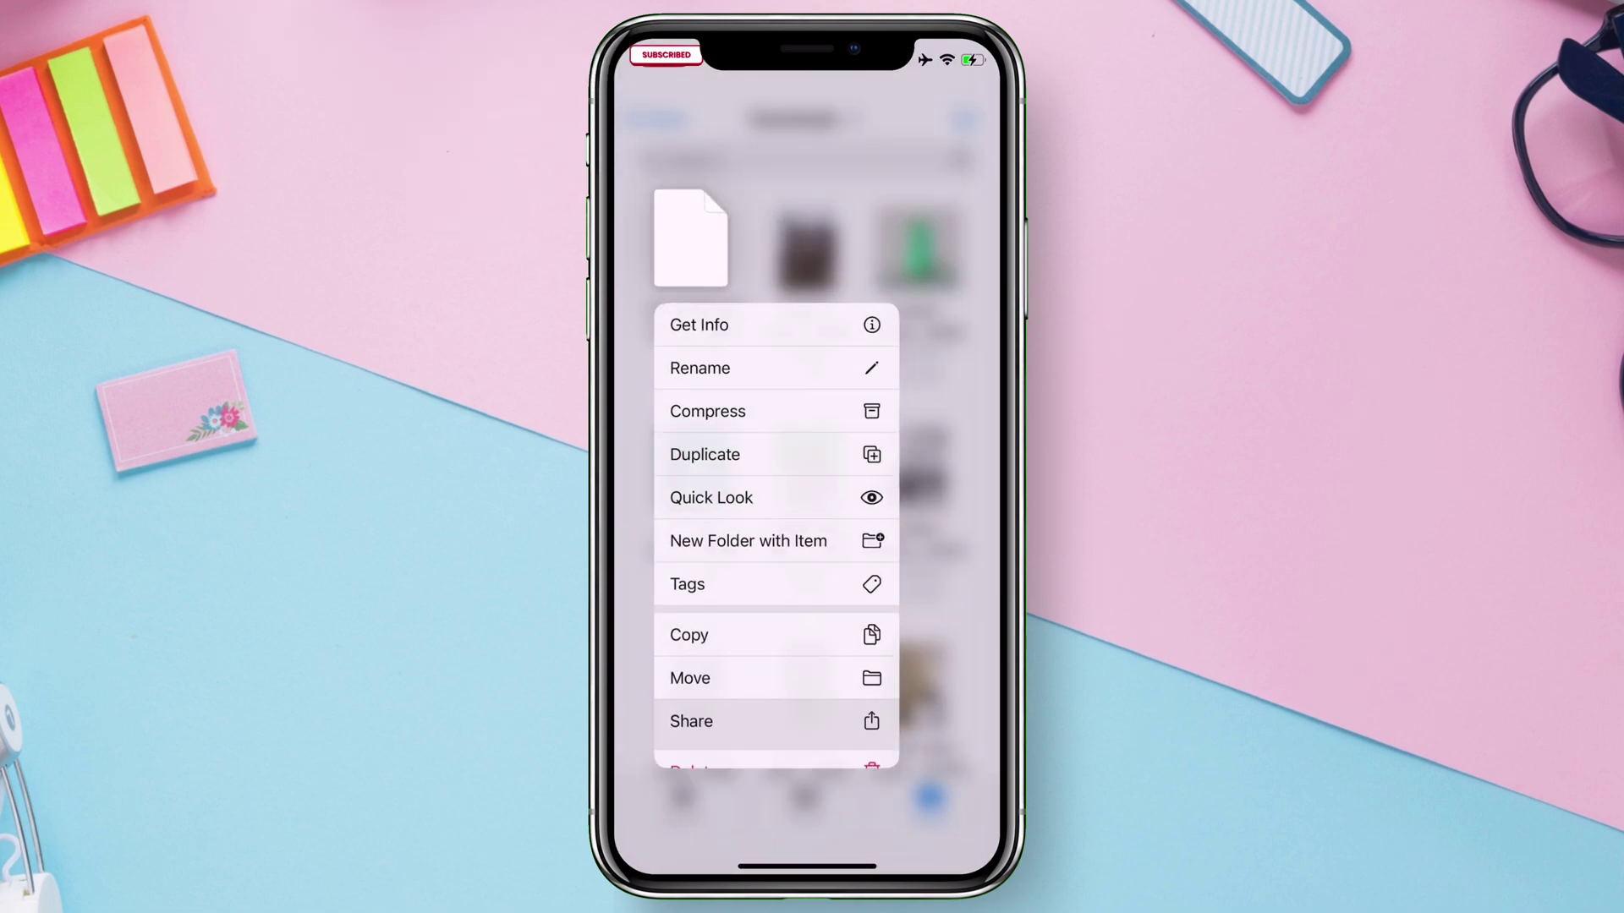
click(747, 563)
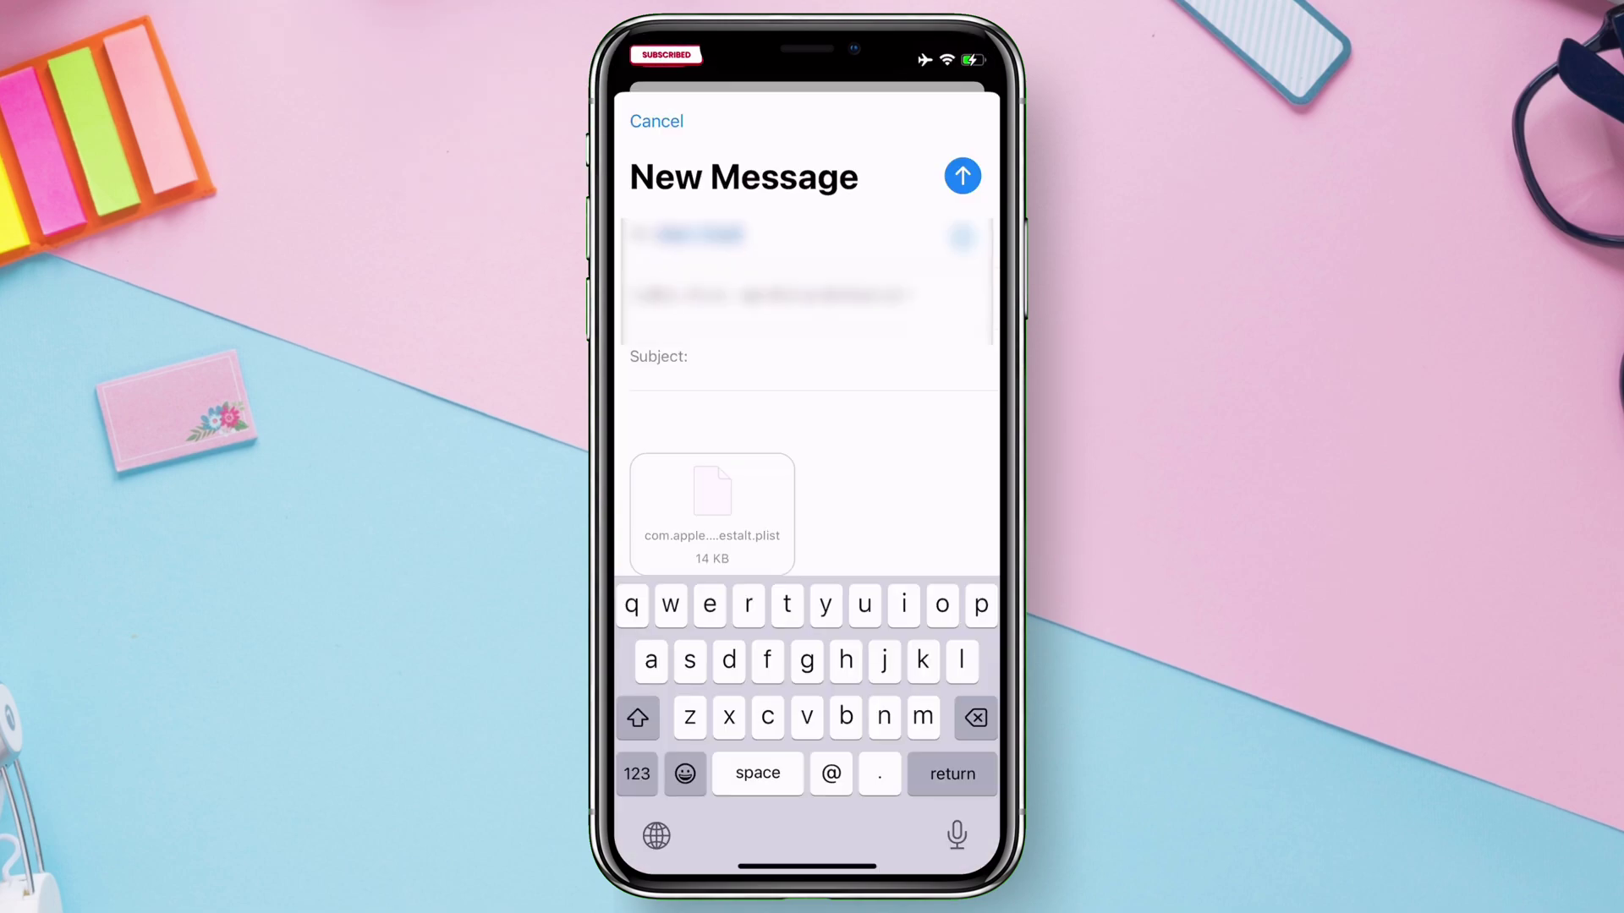
text(Bdbdbd)
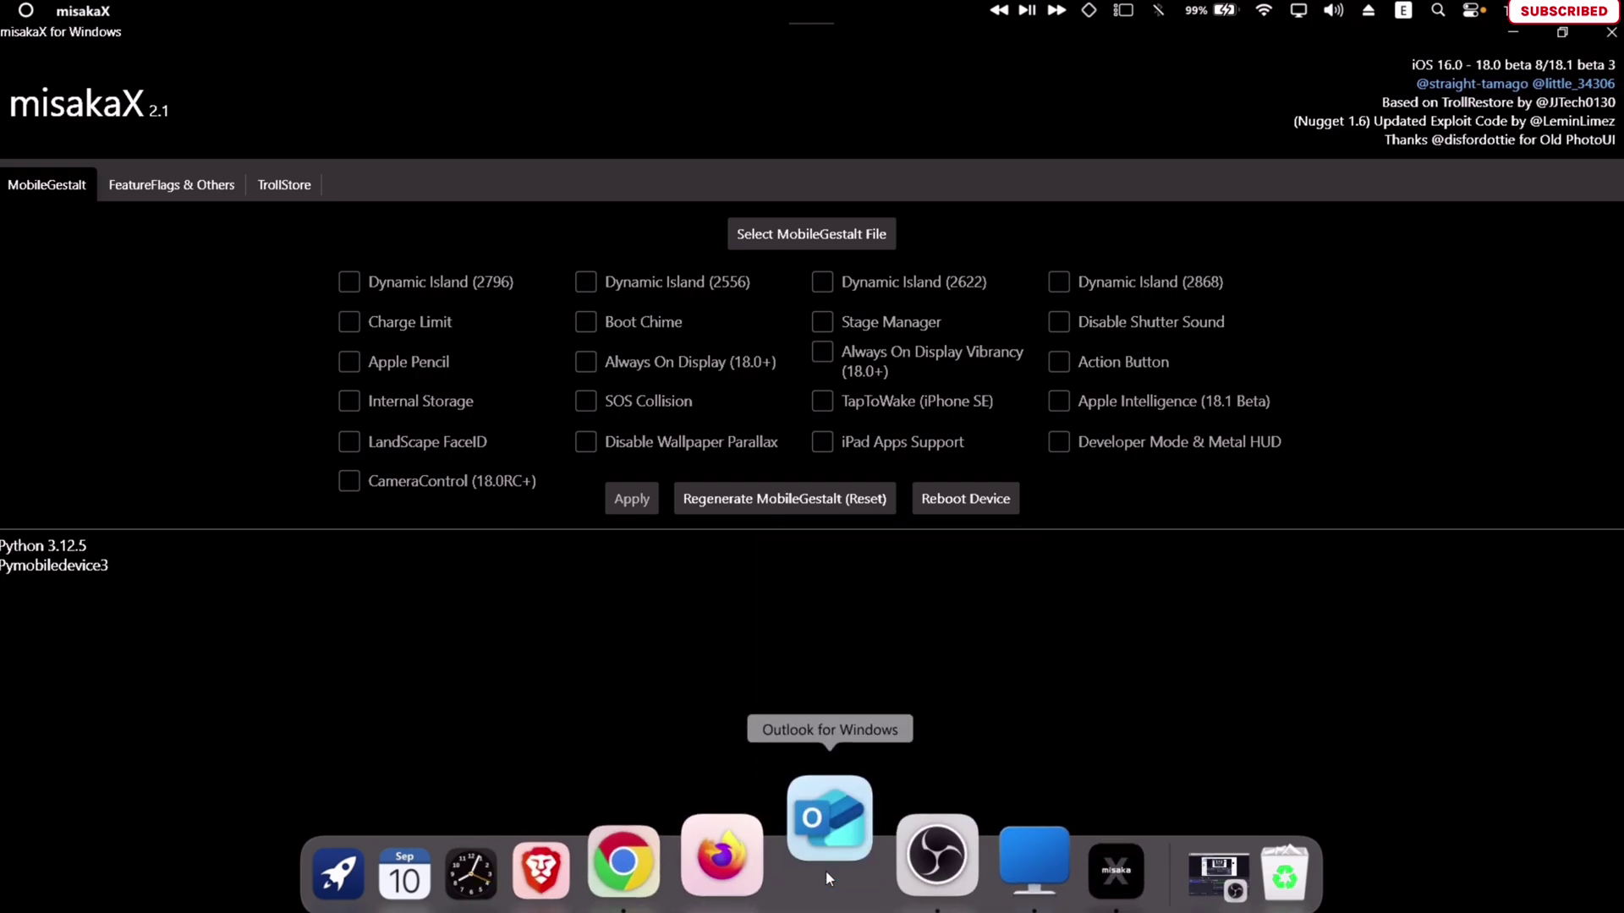
Step: Launch Outlook and open the 'Bdbdbd' email with the MobileGestalt plist attachment
click(826, 870)
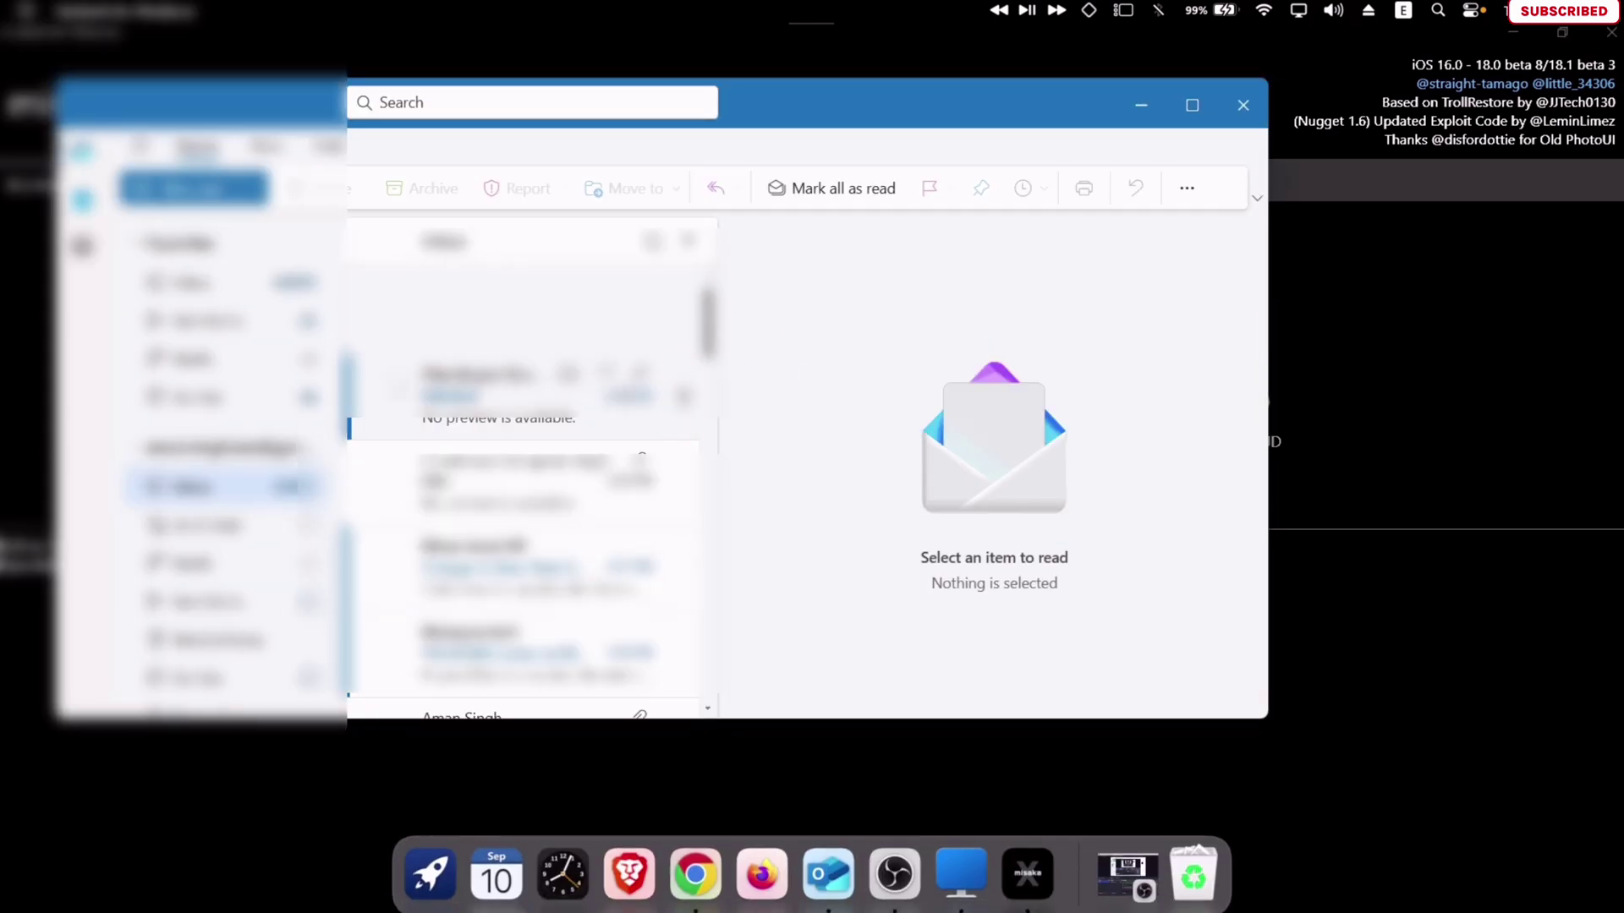
click(519, 410)
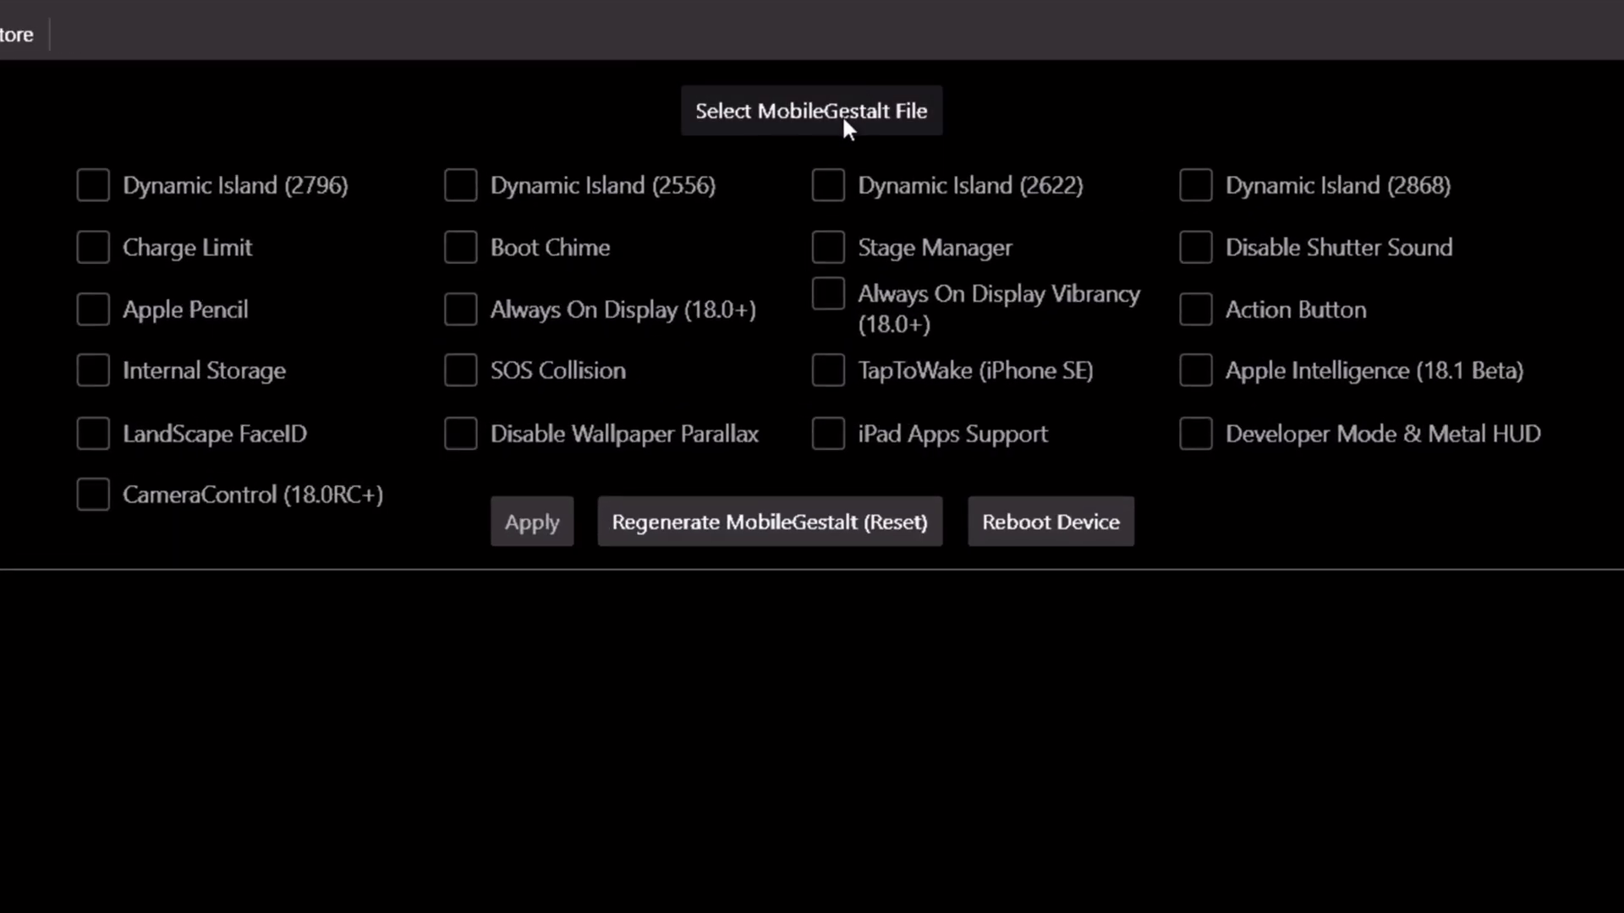
Step: Load com.apple.MobileGestalt.plist into misakaX, apply the Dynamic Island (2796) tweak, and confirm success
click(844, 130)
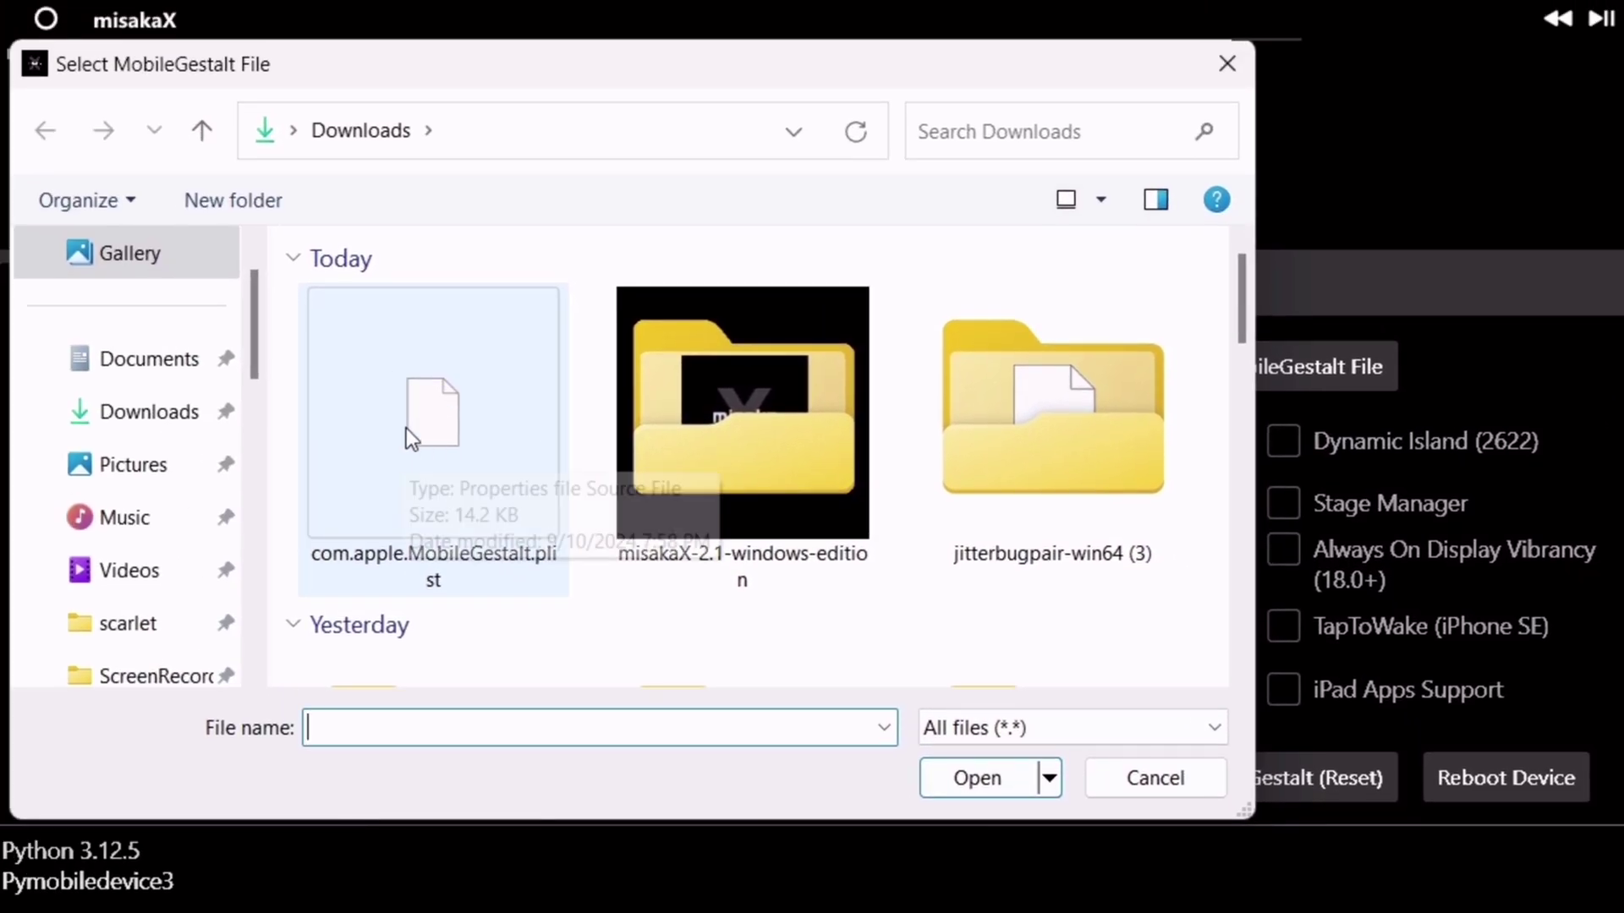
click(425, 420)
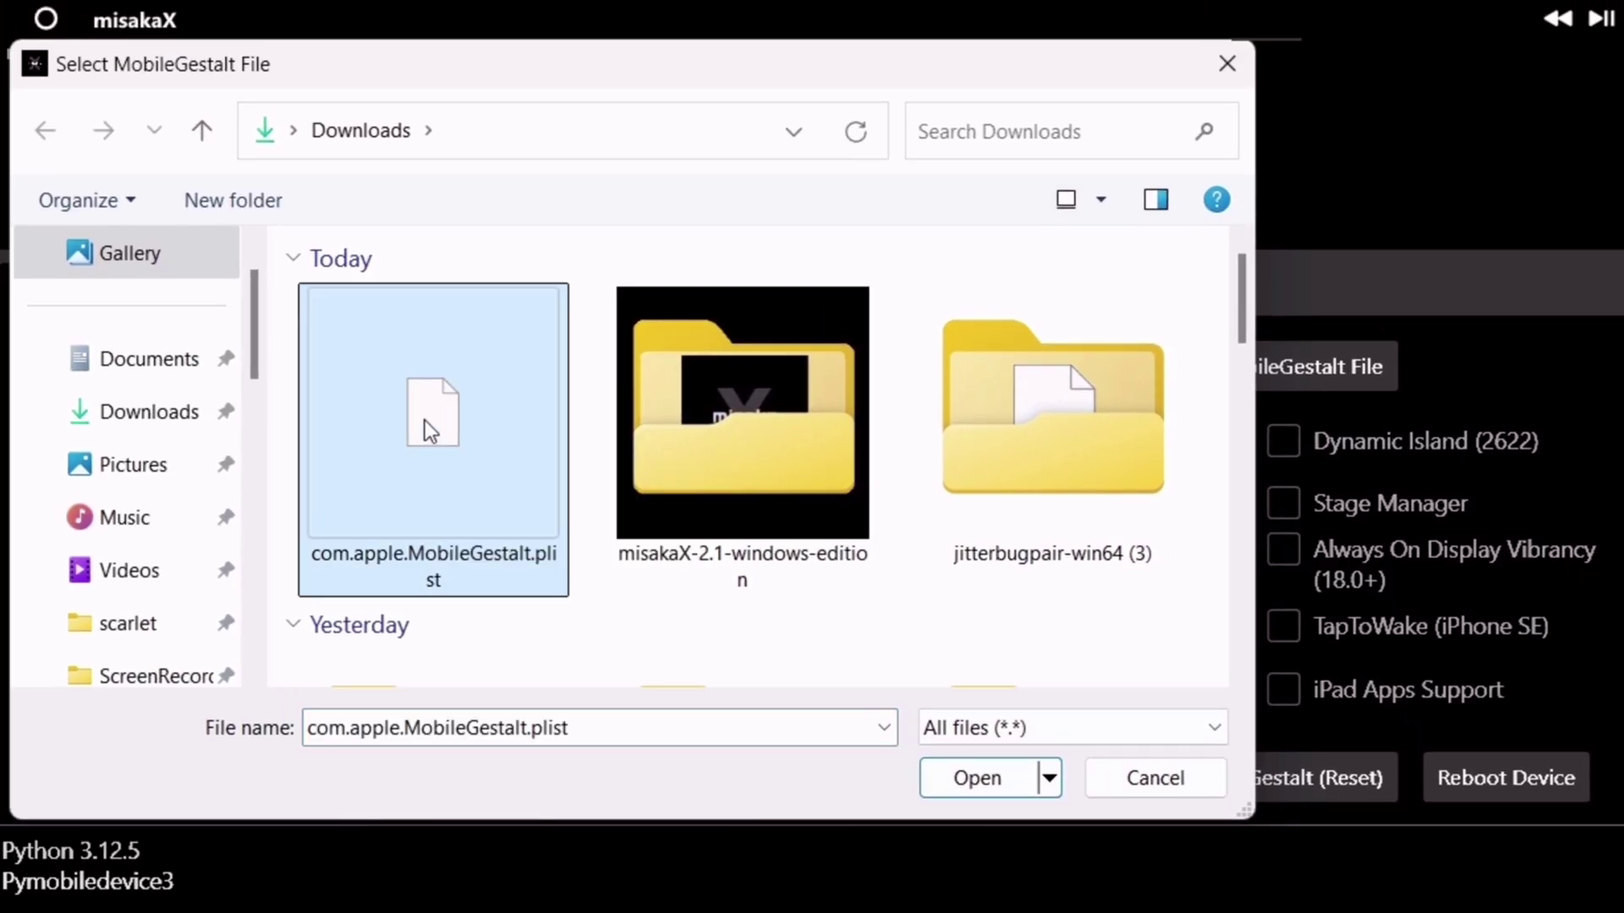
click(939, 779)
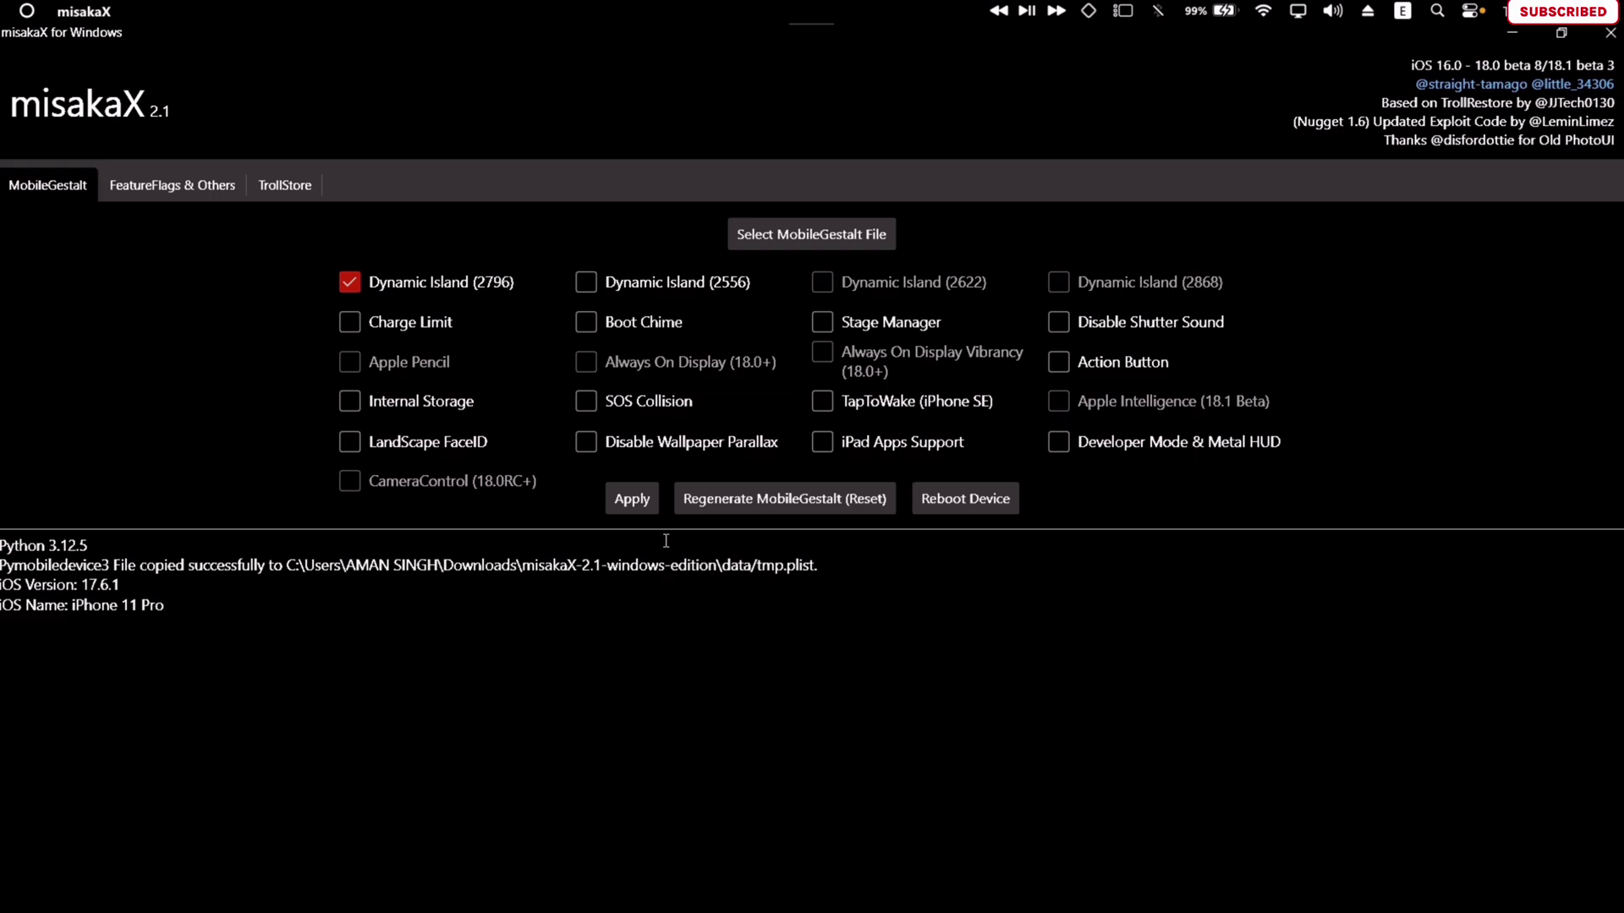
click(635, 501)
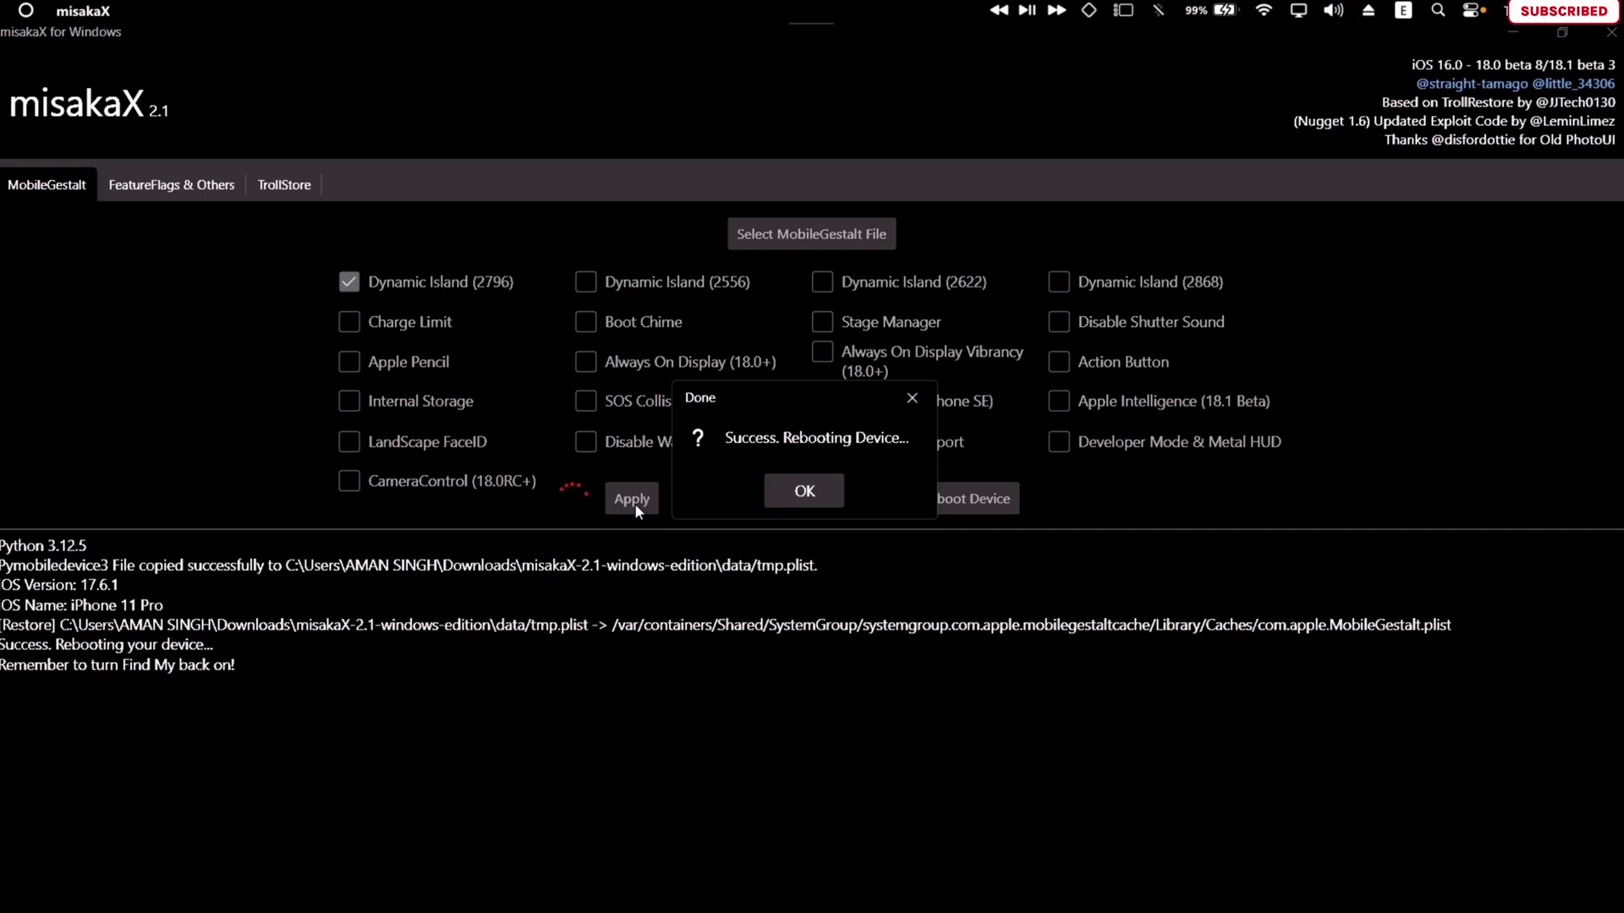
click(803, 493)
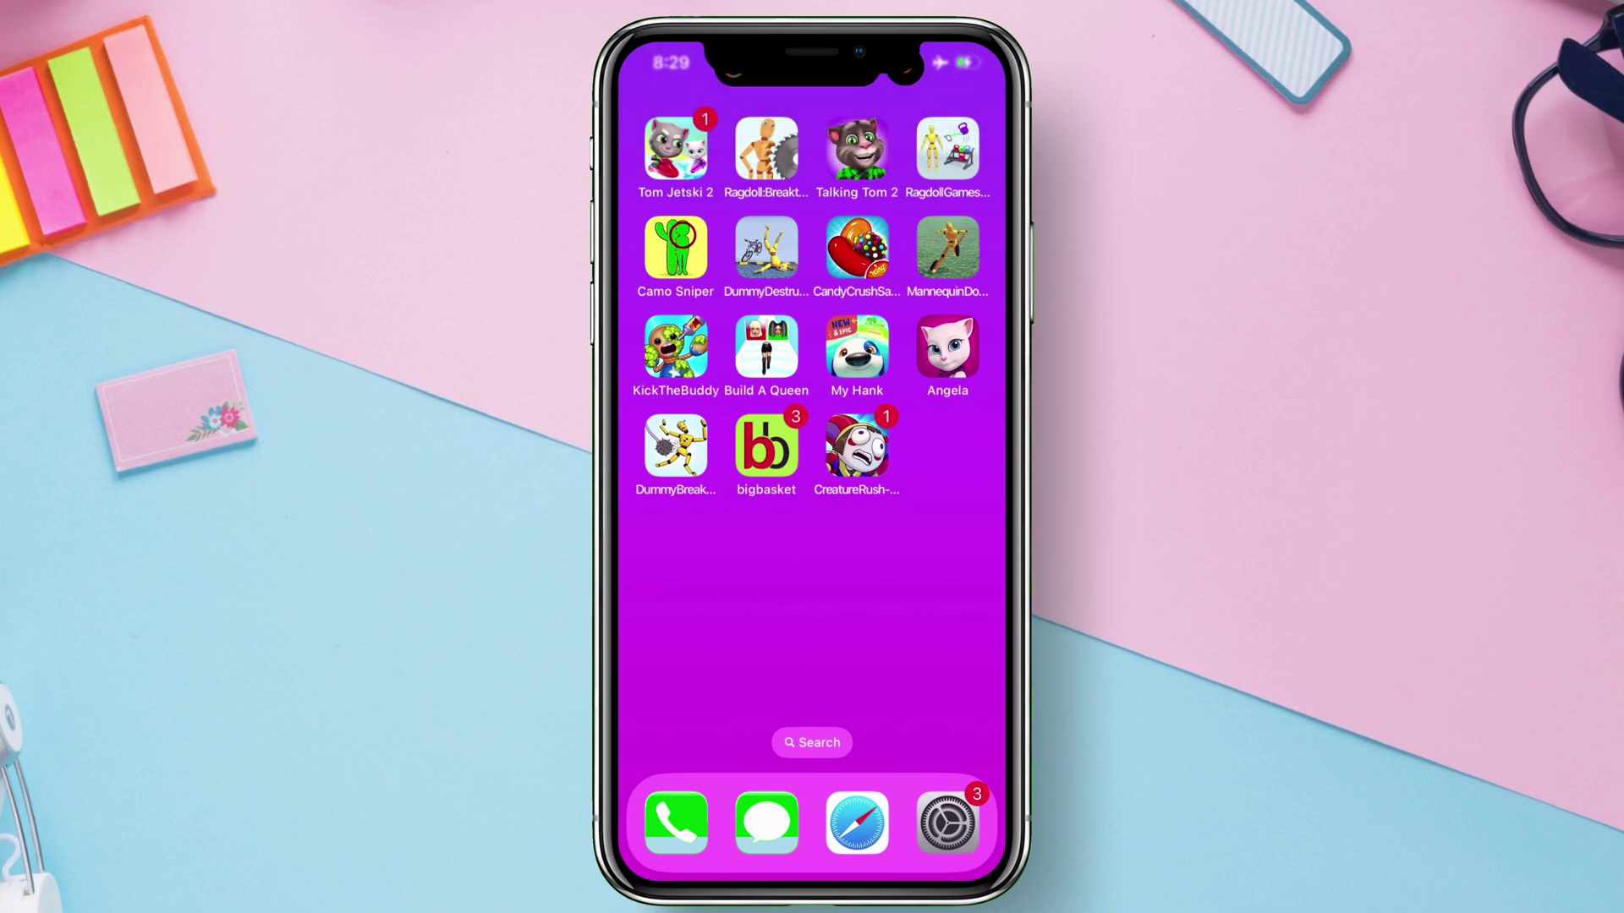
Step: Launch Spotify from the Siri Suggestions in home-screen search
click(811, 743)
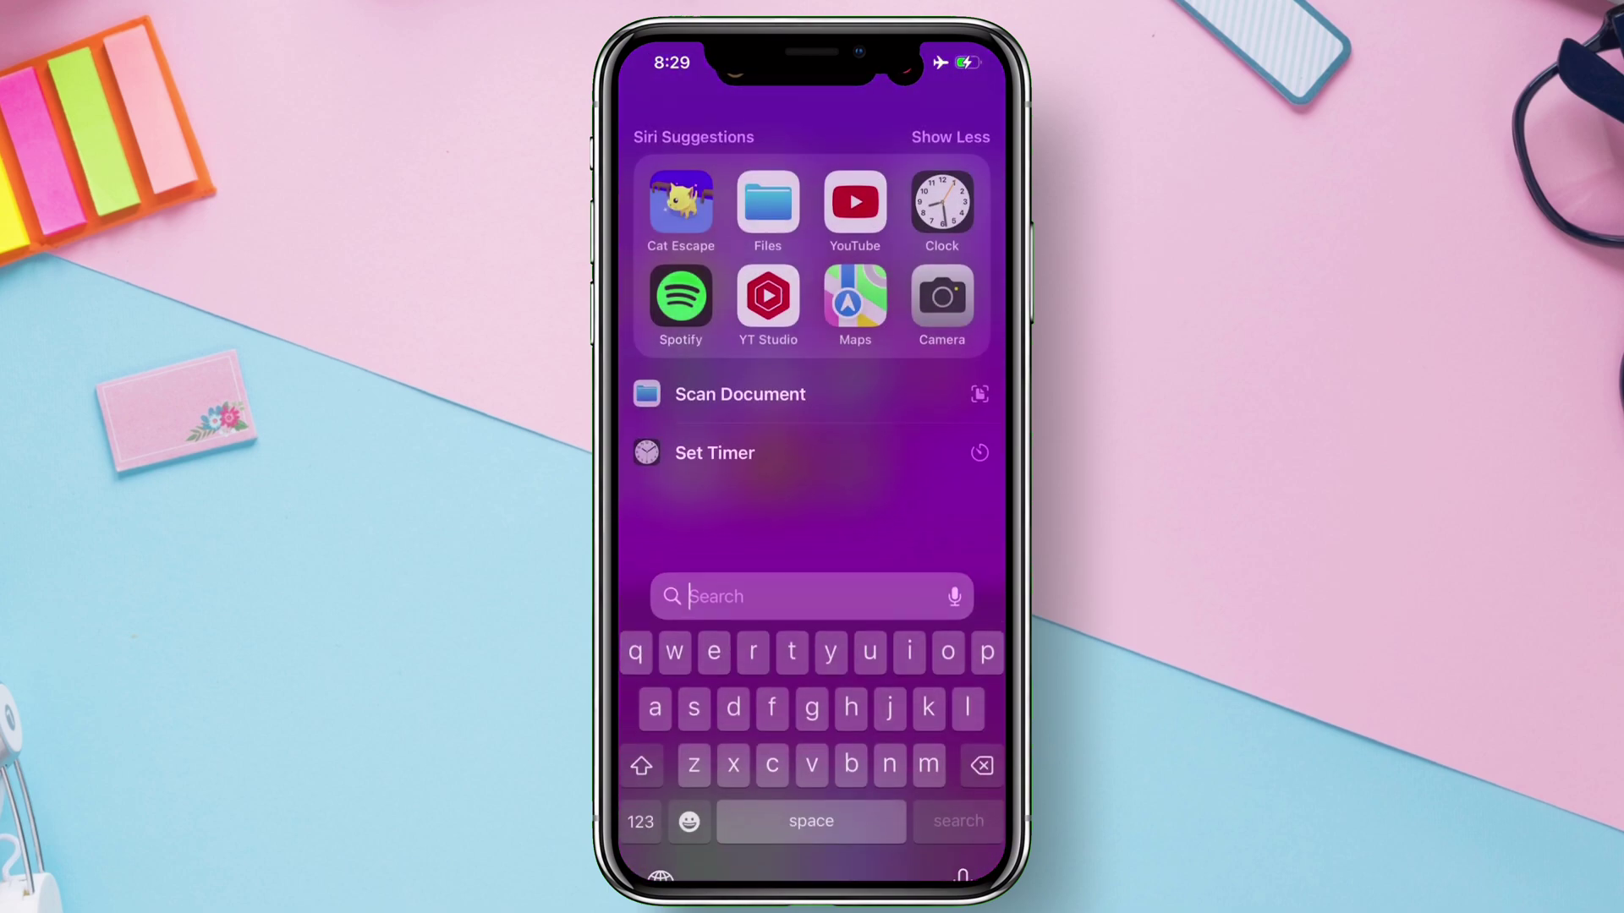
click(681, 279)
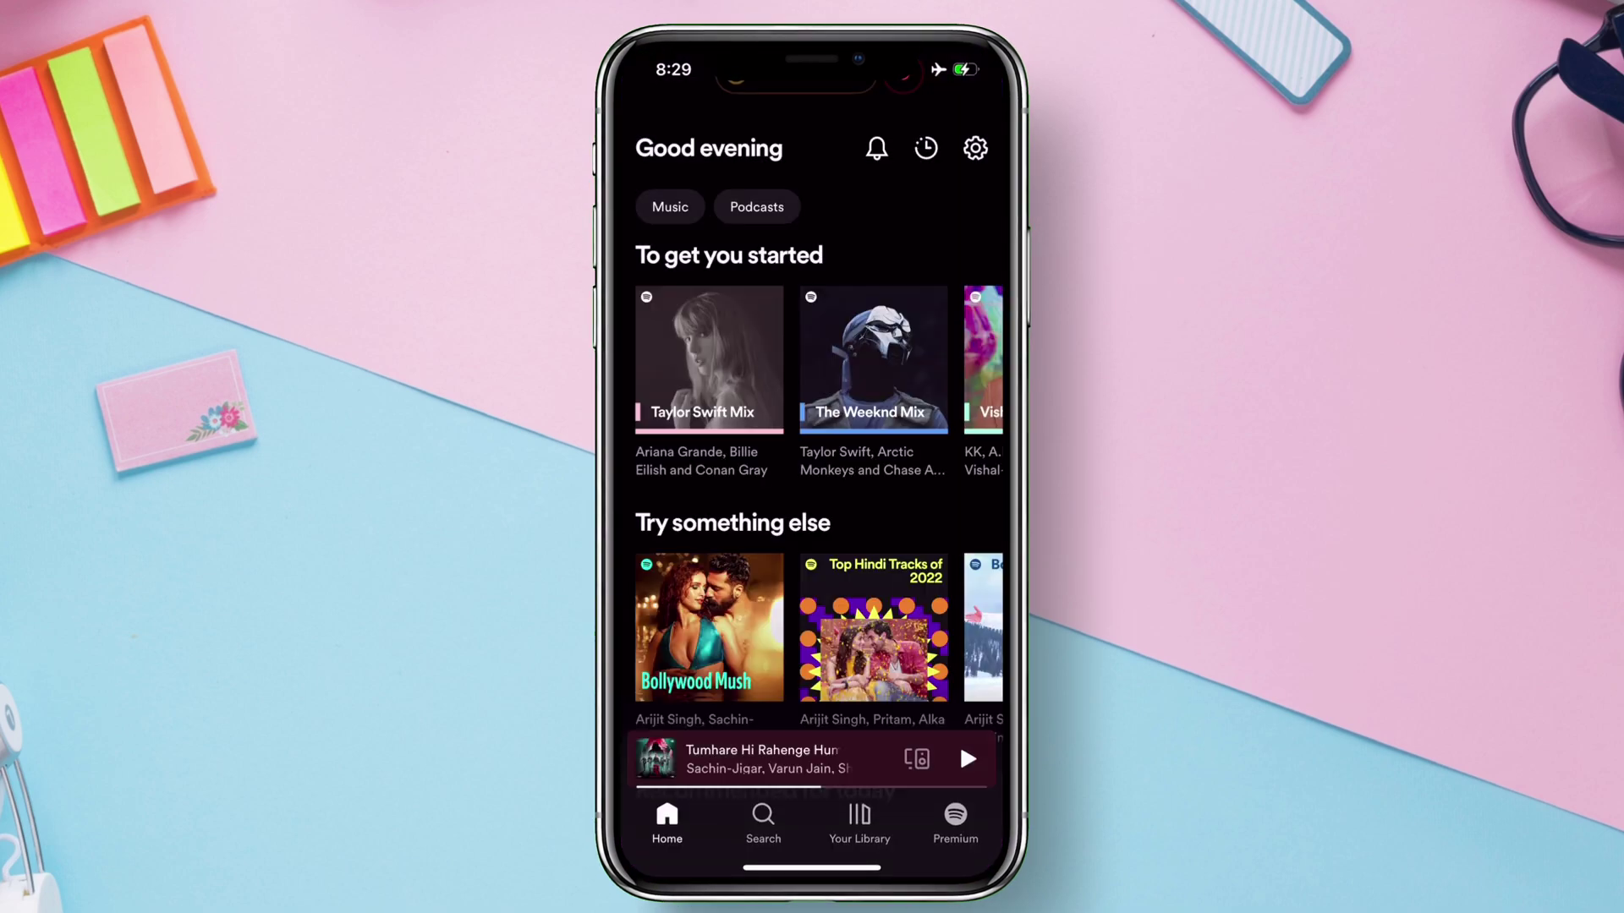